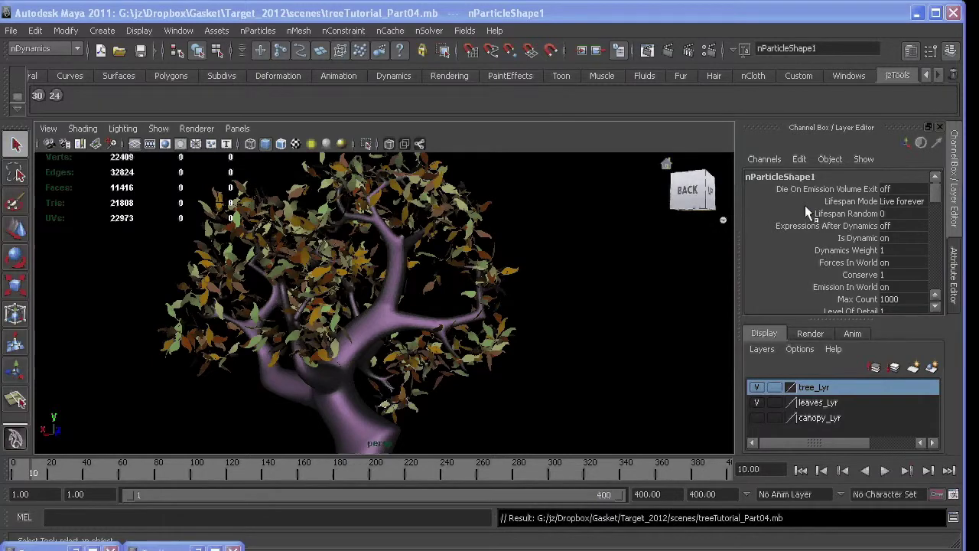
# Show nParticleShape1's per-particle attributes and bring up Goal PP's expression menu.
pyautogui.hotkey('ctrl', 'a')
pyautogui.scroll(-3, 721, 326)
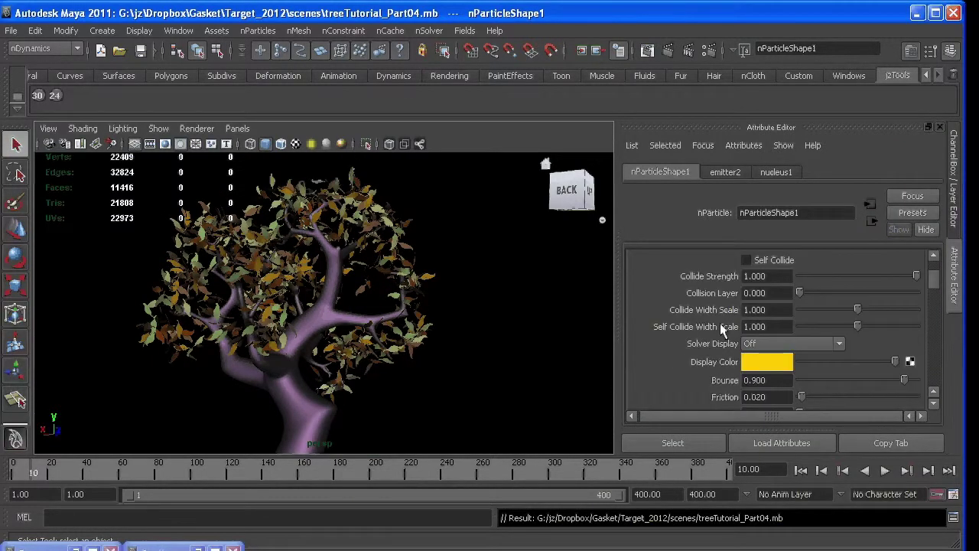
pyautogui.scroll(-5, 721, 327)
pyautogui.scroll(-5, 720, 325)
pyautogui.scroll(-5, 720, 324)
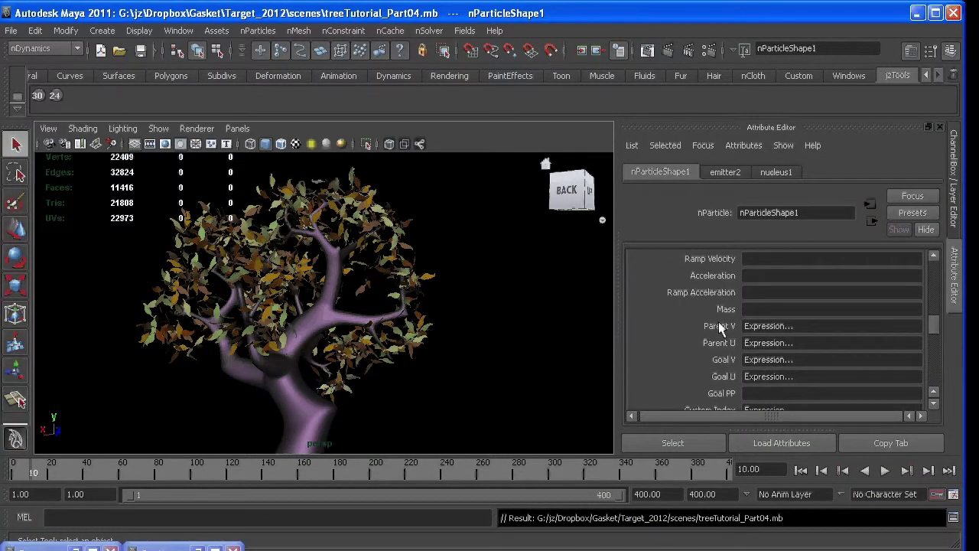
pyautogui.scroll(-2, 749, 349)
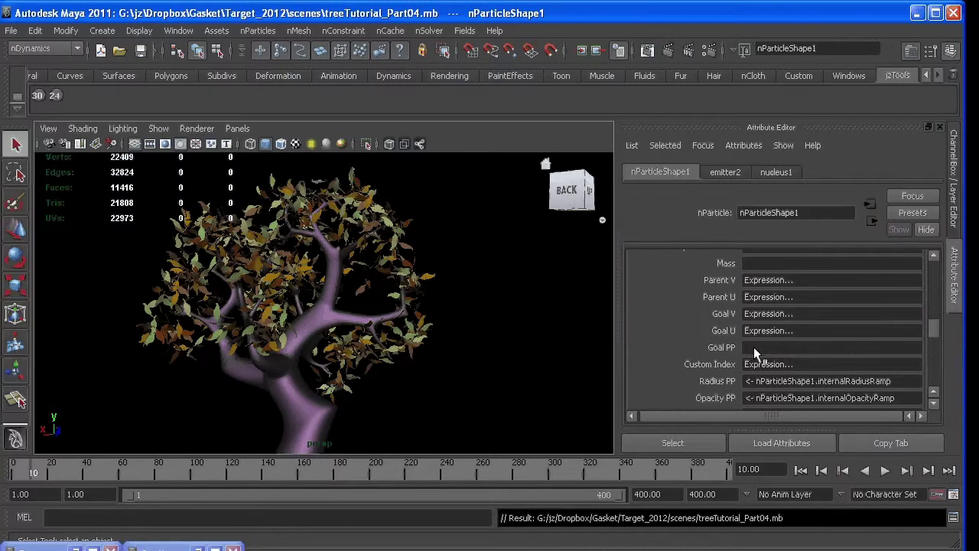
pyautogui.rightClick(753, 348)
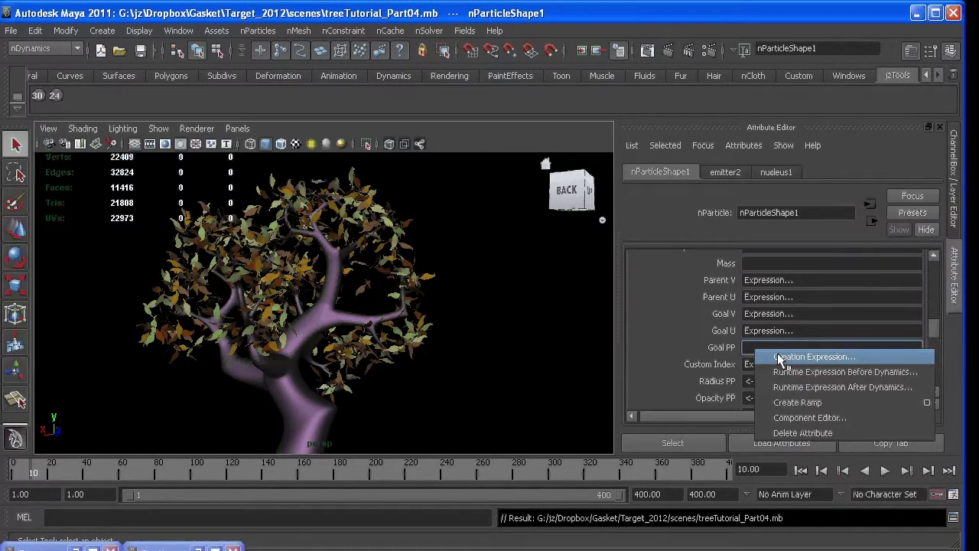
# Append the line 'goalPP = 1;' to the creation expression and apply it with Edit.
pyautogui.click(779, 358)
pyautogui.moveTo(382, 17); pyautogui.dragTo(557, 22)
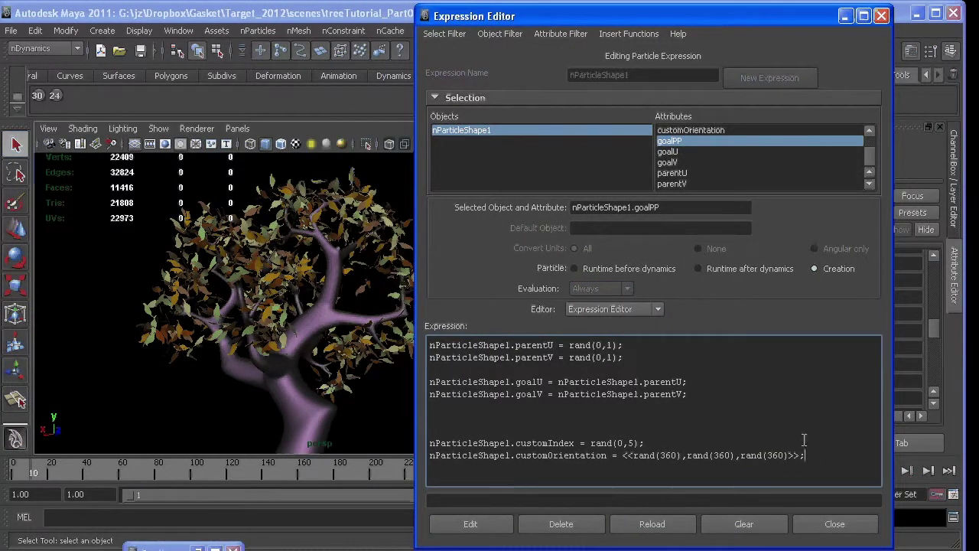
pyautogui.press('Return')
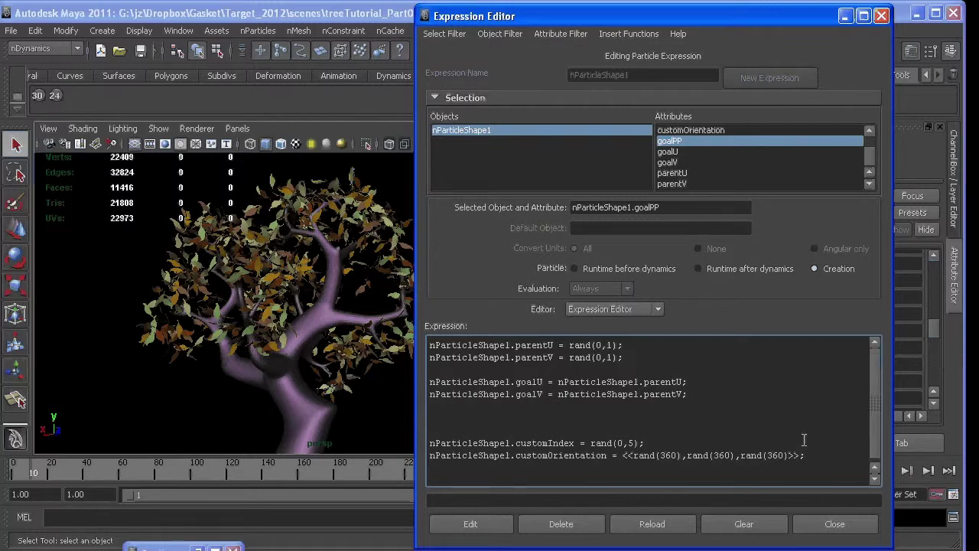
pyautogui.write('goalPP = 1;')
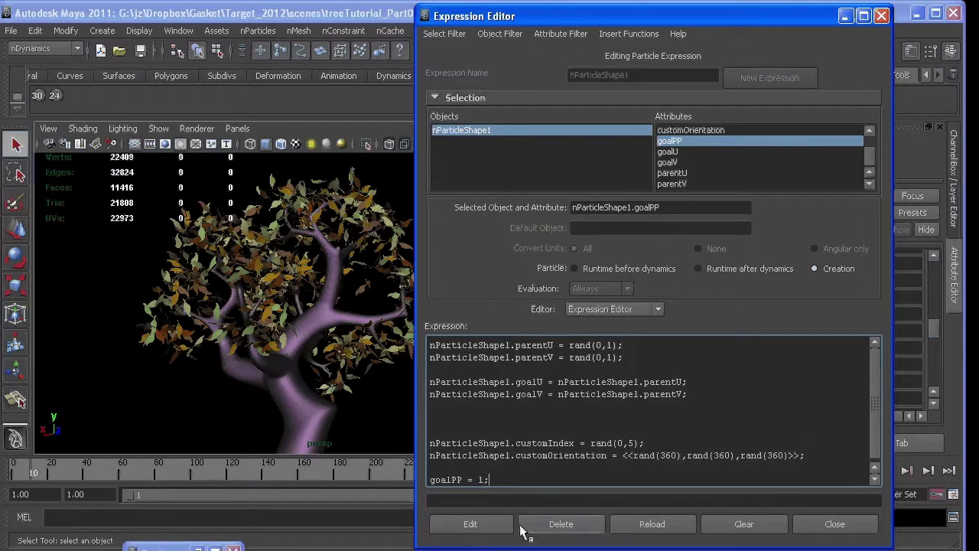
pyautogui.click(471, 525)
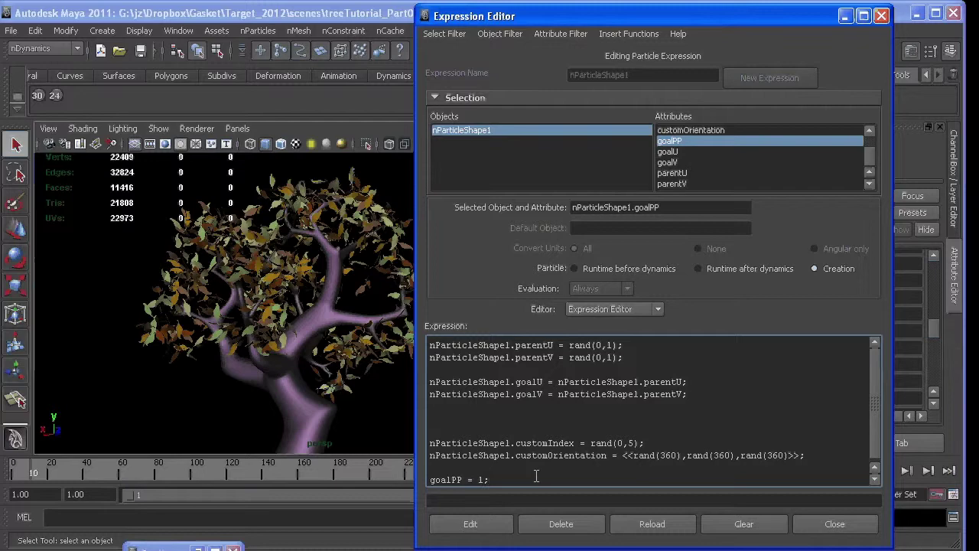
# Rewind and play the simulation to watch the leaves.
pyautogui.click(846, 16)
pyautogui.click(866, 471)
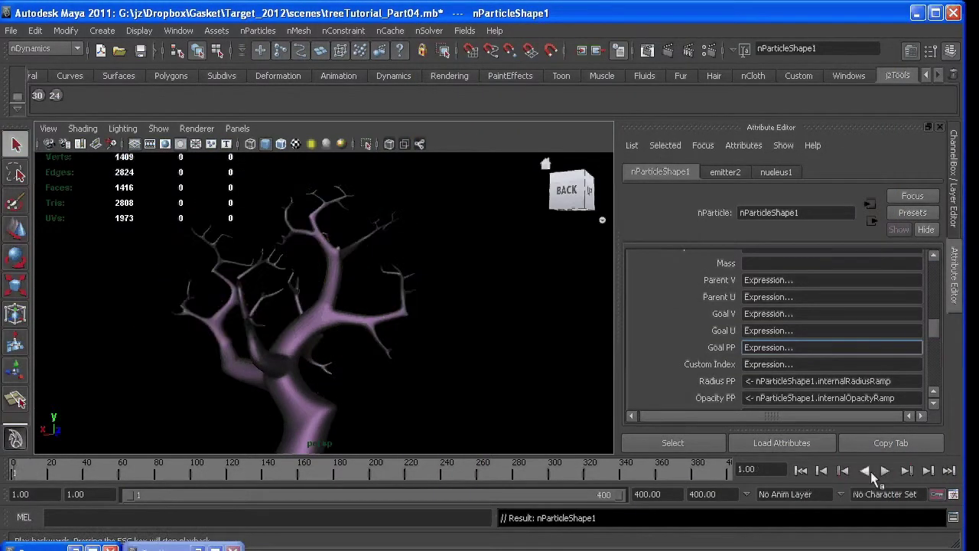
pyautogui.click(885, 470)
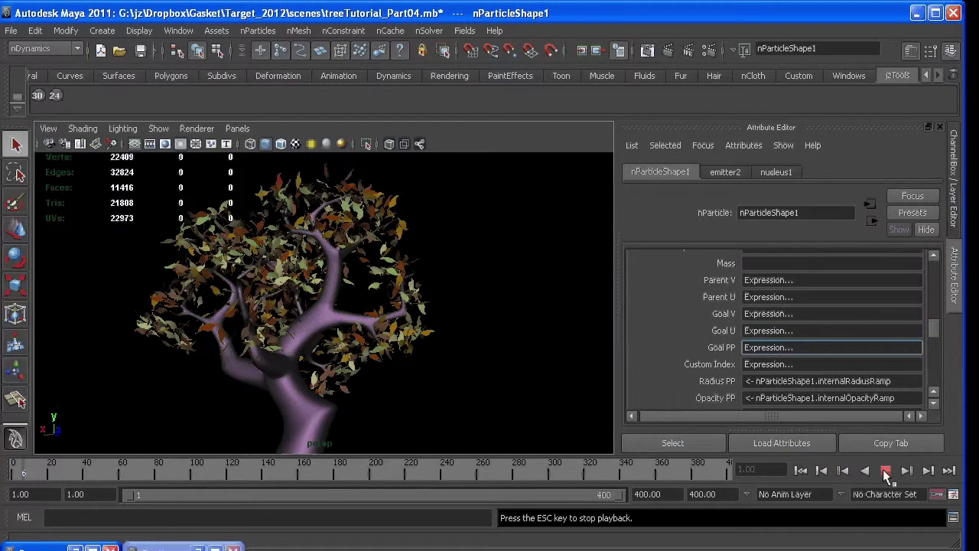
pyautogui.click(885, 470)
# Test nucleus1 Gravity at 100 with a playback, then reset Gravity to 0.
pyautogui.click(778, 172)
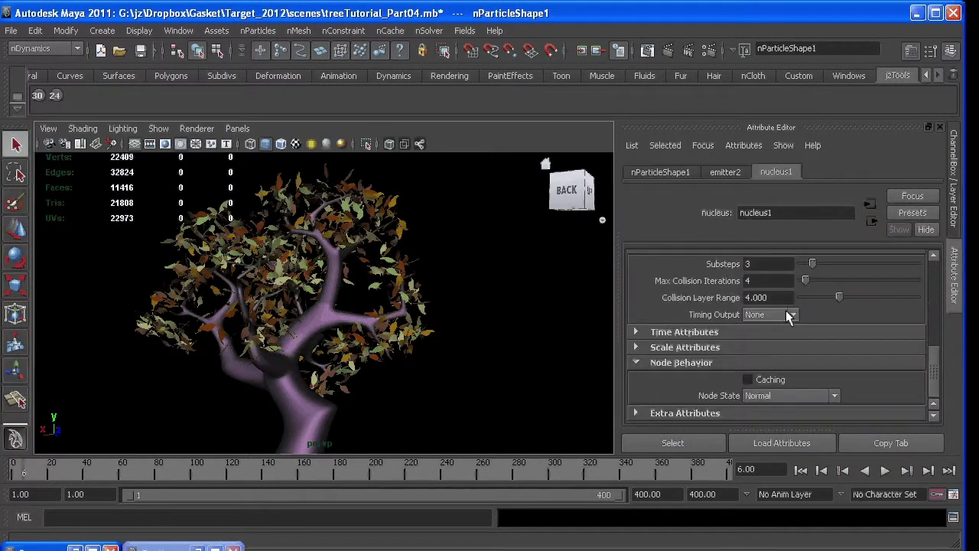
pyautogui.scroll(6, 788, 316)
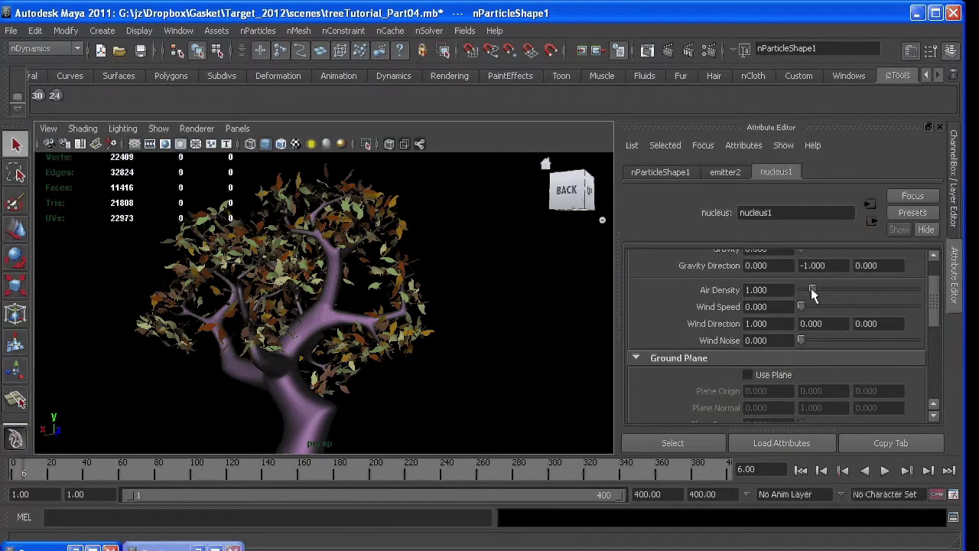
pyautogui.scroll(1, 812, 295)
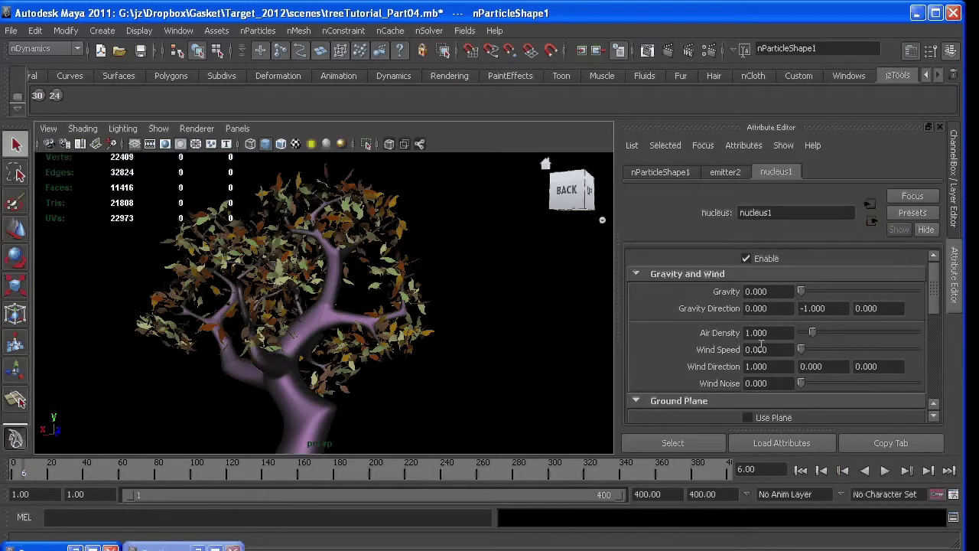
pyautogui.moveTo(799, 291); pyautogui.dragTo(918, 293)
pyautogui.click(801, 471)
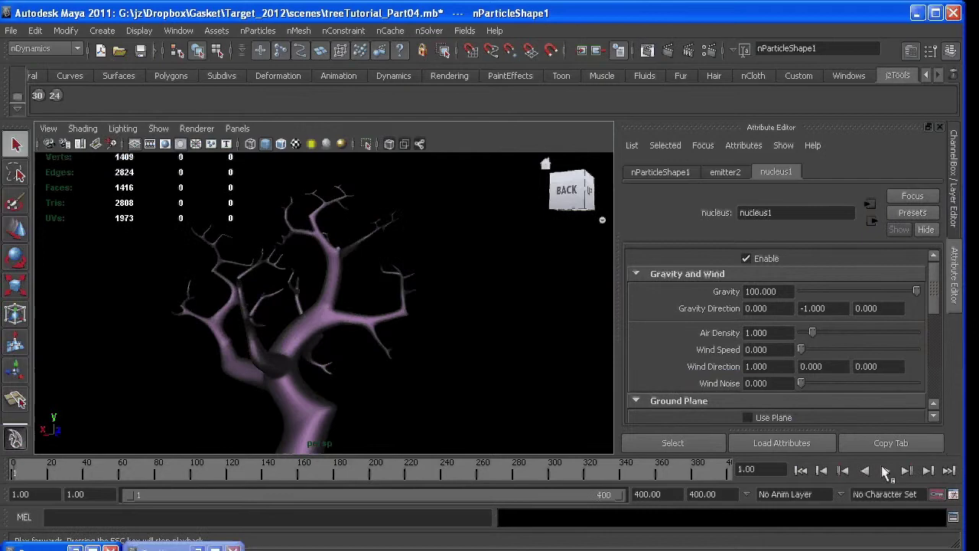
pyautogui.hotkey('alt', 'v')
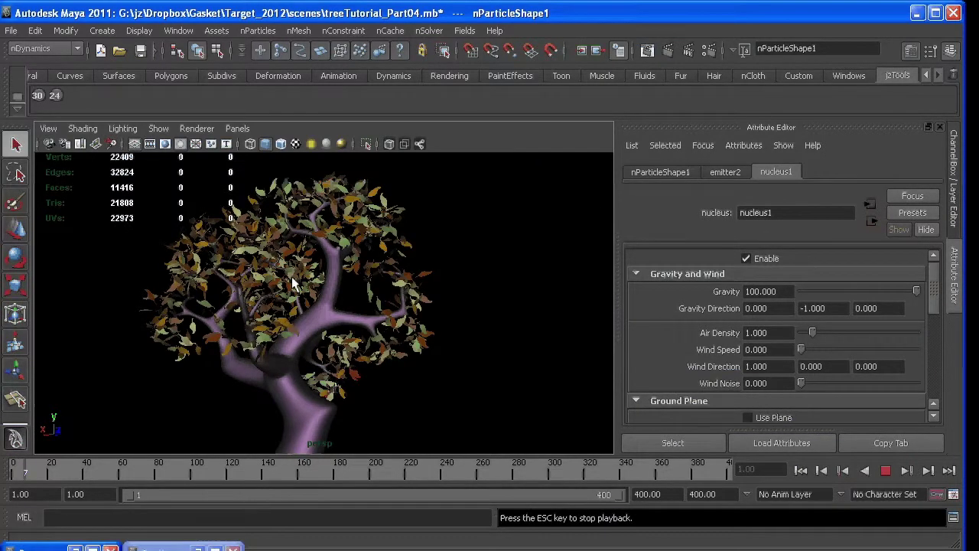
pyautogui.click(885, 470)
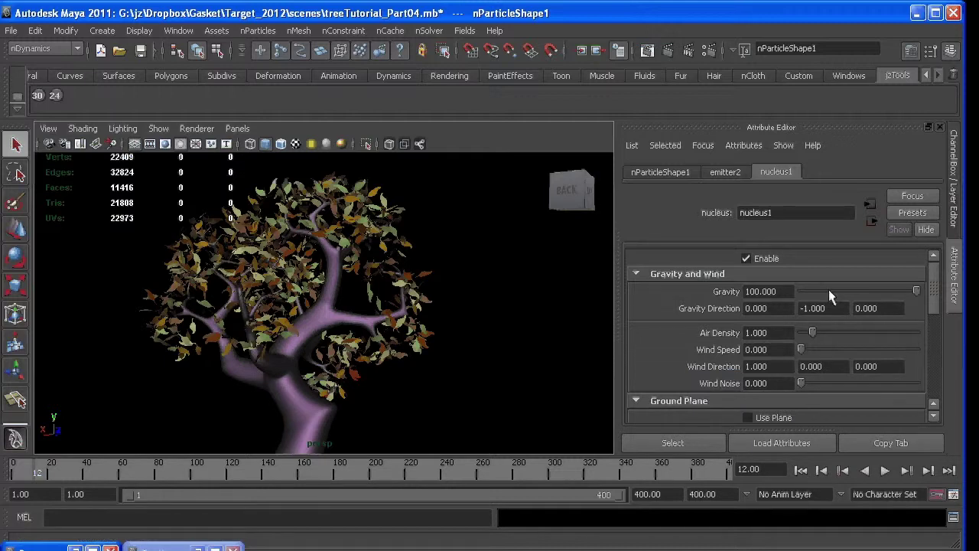
pyautogui.moveTo(829, 289); pyautogui.dragTo(731, 291)
# Create a NURBS circle at frame 1 and rotate it upright, -90 in X.
pyautogui.click(801, 470)
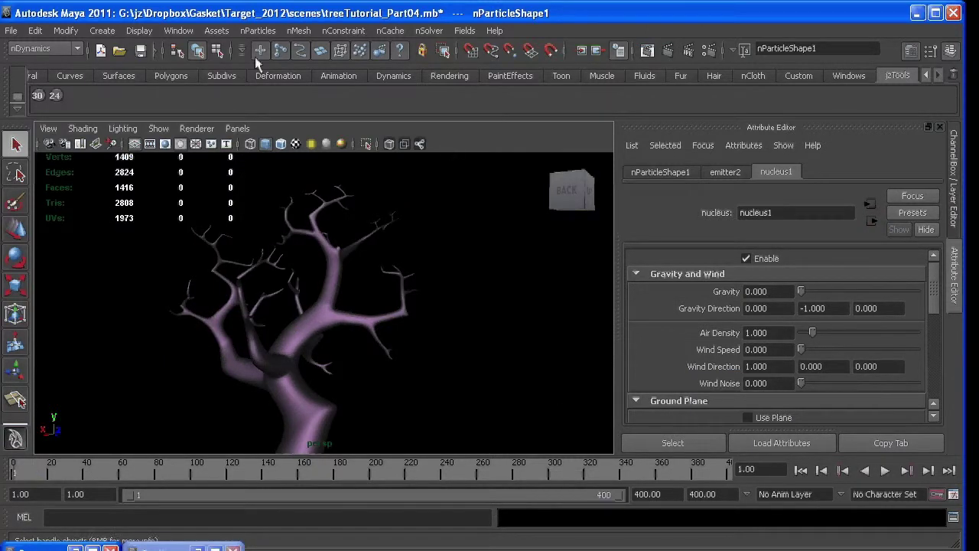
pyautogui.click(69, 75)
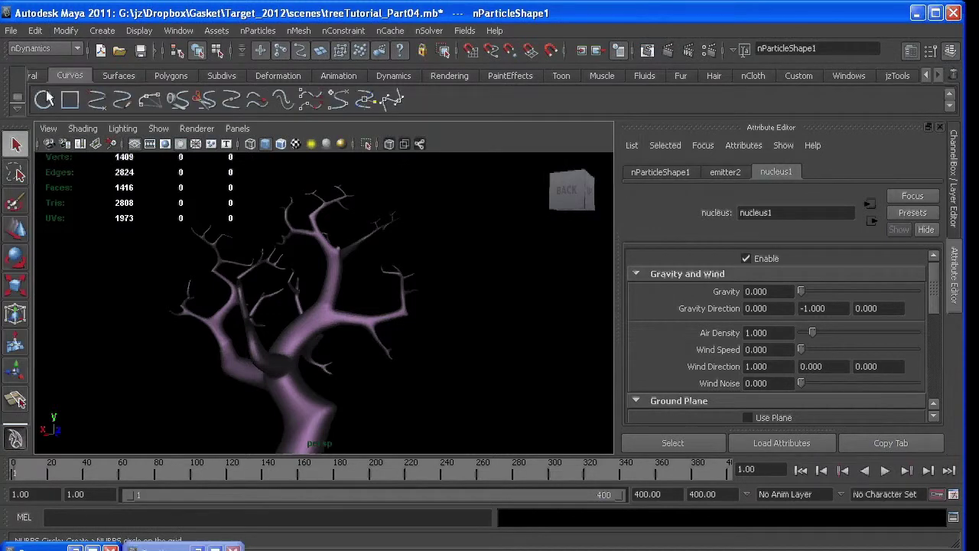
pyautogui.click(44, 98)
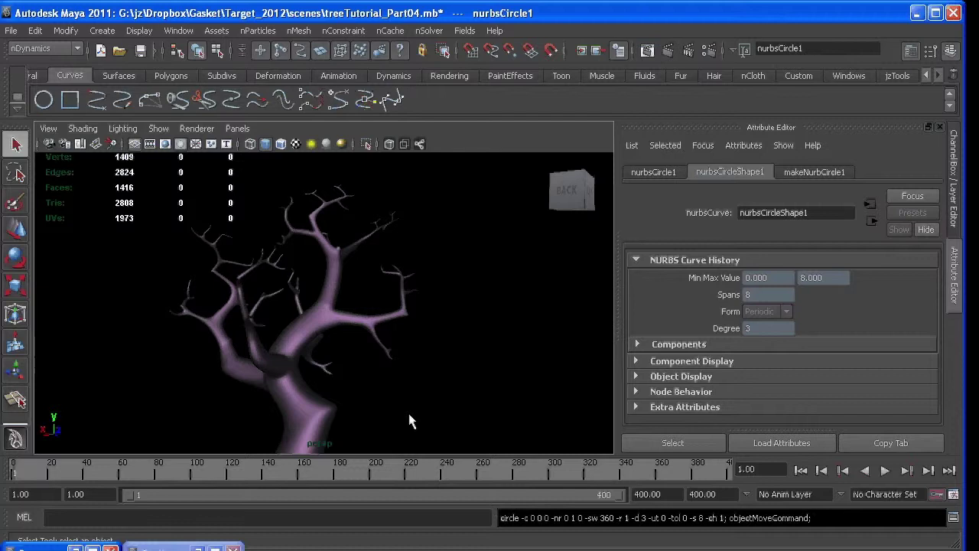
pyautogui.press('w')
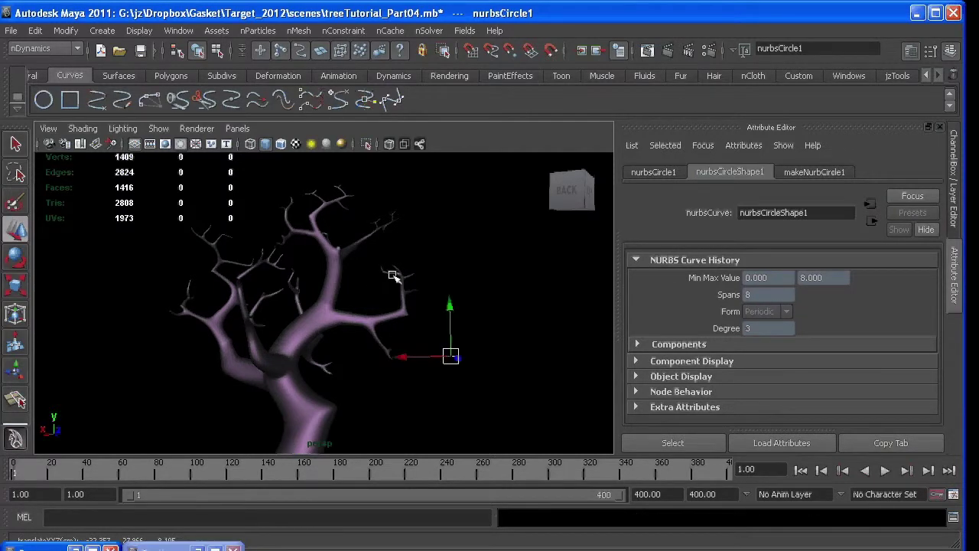
pyautogui.press('e')
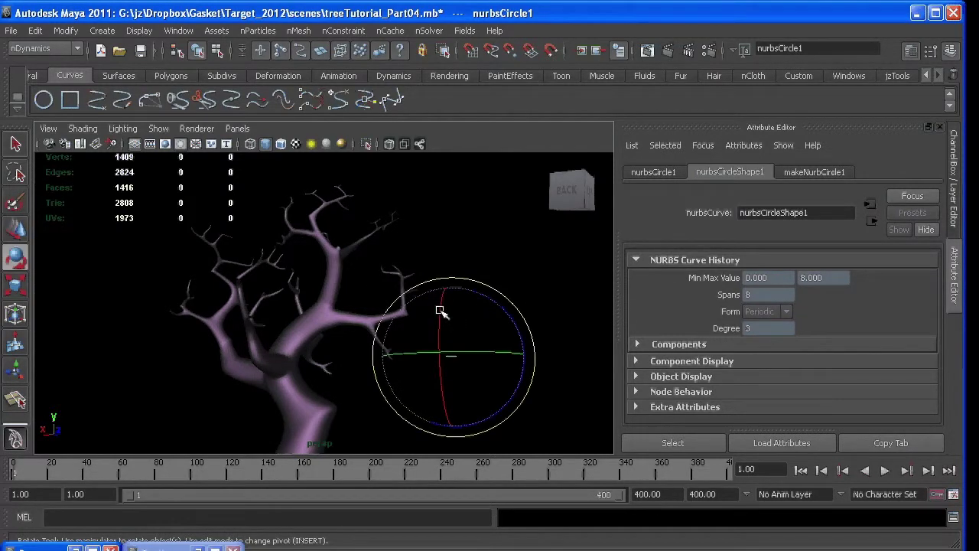
pyautogui.moveTo(440, 310); pyautogui.dragTo(433, 439)
# Scale the circle to 8.24, move it beside the tree, and show its channel values.
pyautogui.press('r')
pyautogui.moveTo(370, 398)
pyautogui.mouseDown(button='middle')
pyautogui.moveTo(421, 367)
pyautogui.moveTo(362, 400)
pyautogui.mouseUp(button='middle')
pyautogui.press('w')
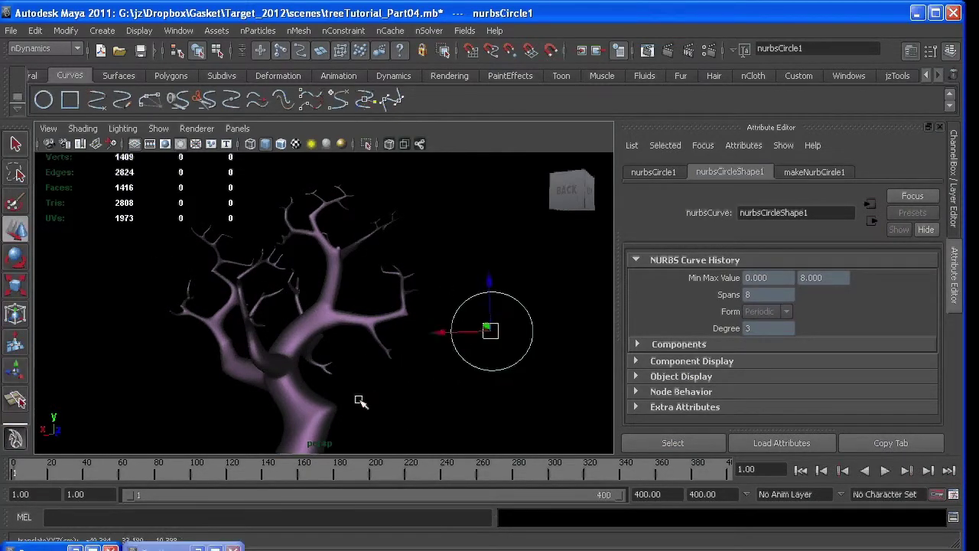
pyautogui.keyDown('alt'); pyautogui.moveTo(362, 401); pyautogui.dragTo(361, 401); pyautogui.keyUp('alt')
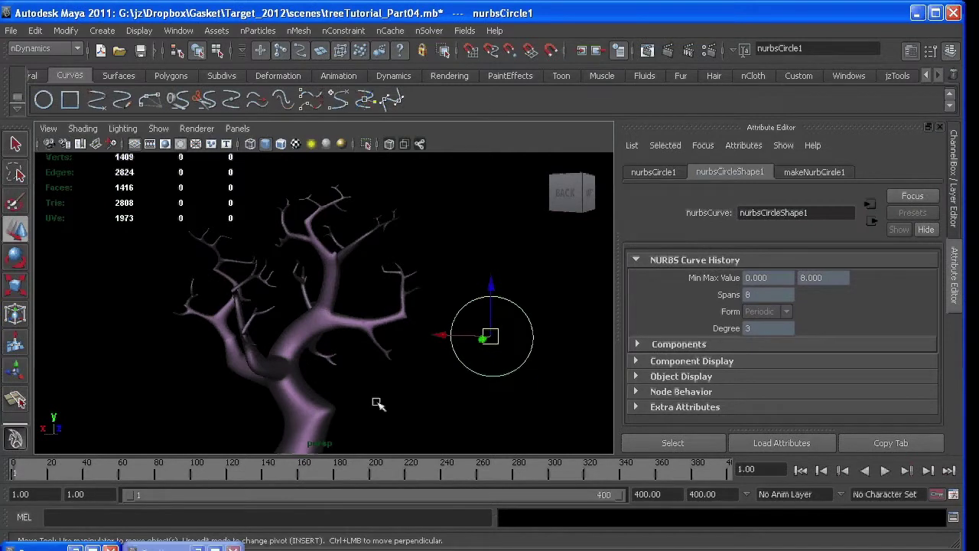
pyautogui.keyDown('alt'); pyautogui.moveTo(405, 396); pyautogui.dragTo(383, 358); pyautogui.keyUp('alt')
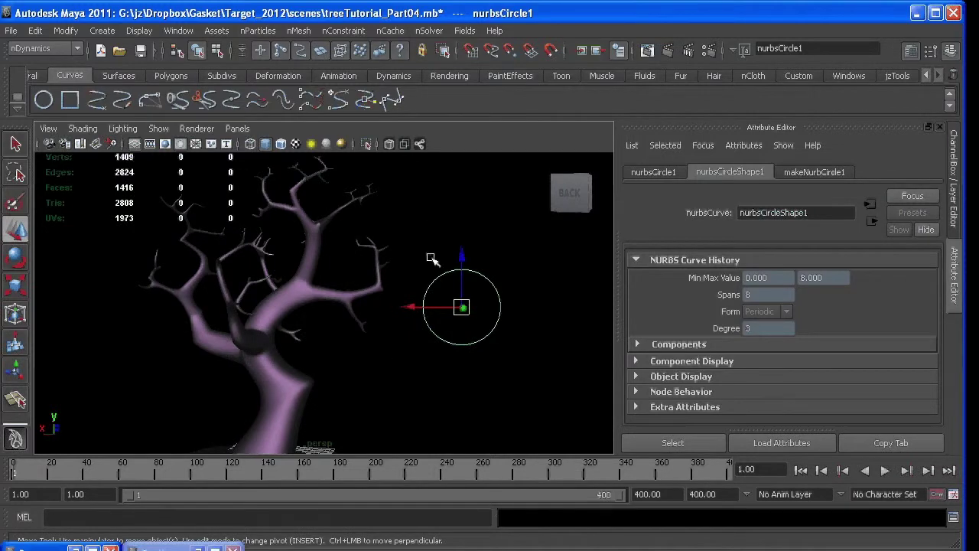
pyautogui.hotkey('ctrl', 'a')
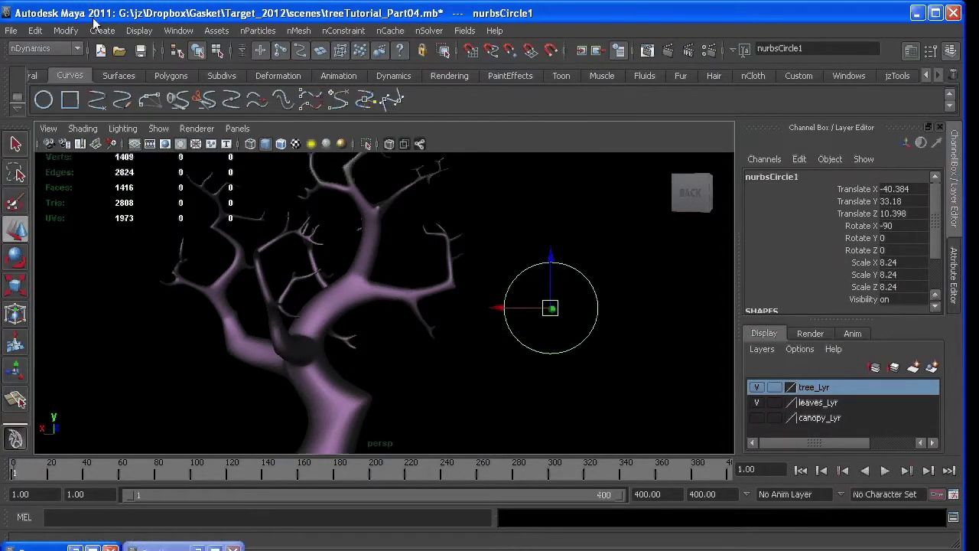
# Add a keyable float attribute named startFall to nurbsCircle1 via Modify > Add Attribute.
pyautogui.click(68, 31)
pyautogui.moveTo(86, 279)
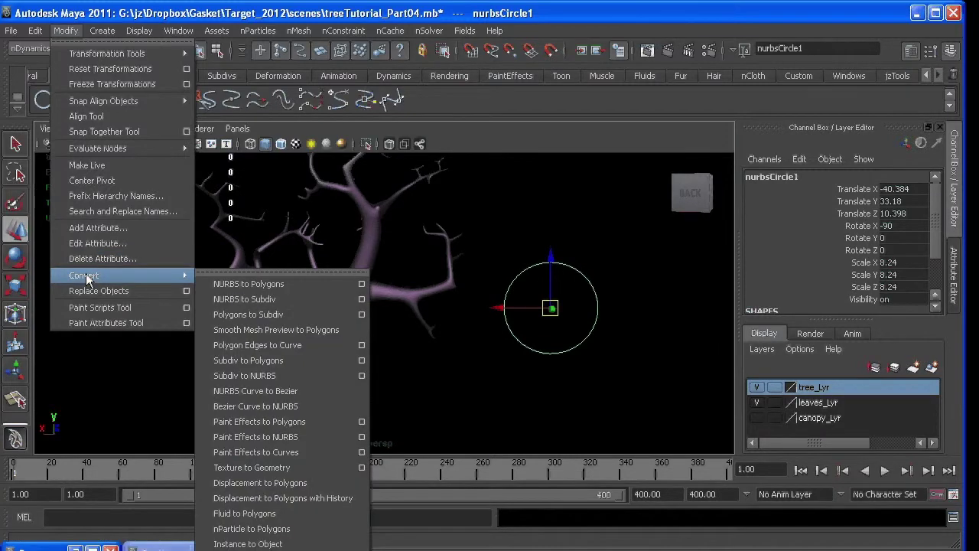
pyautogui.click(87, 229)
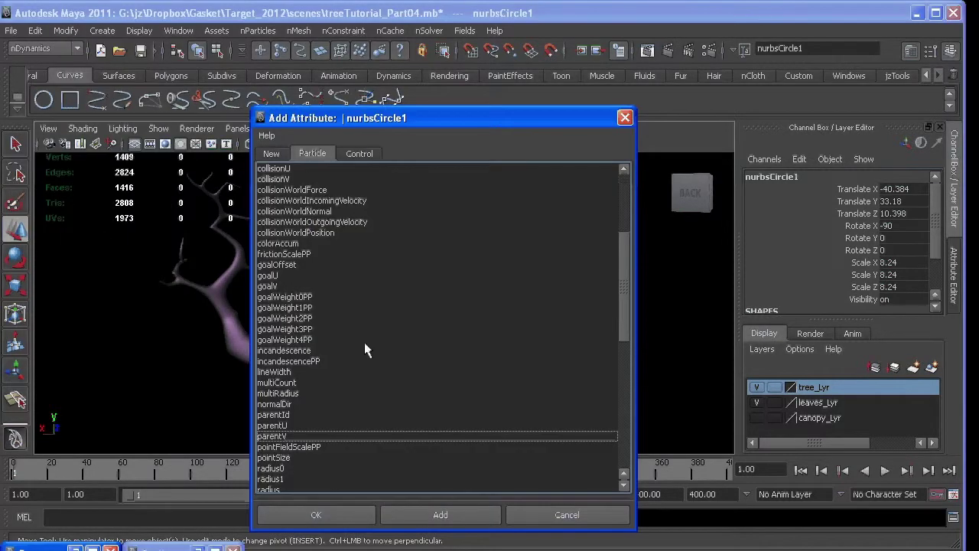
pyautogui.click(271, 153)
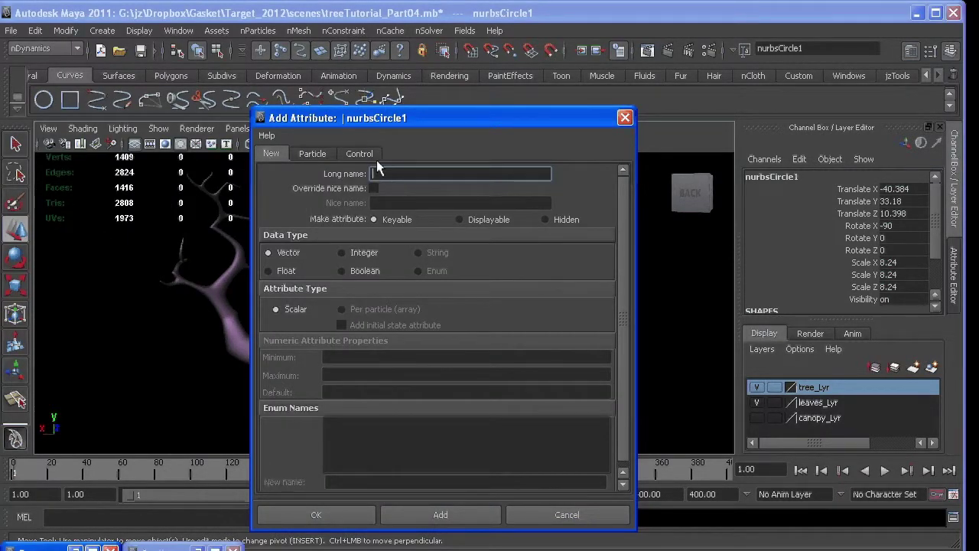
pyautogui.write('startFall')
pyautogui.click(288, 271)
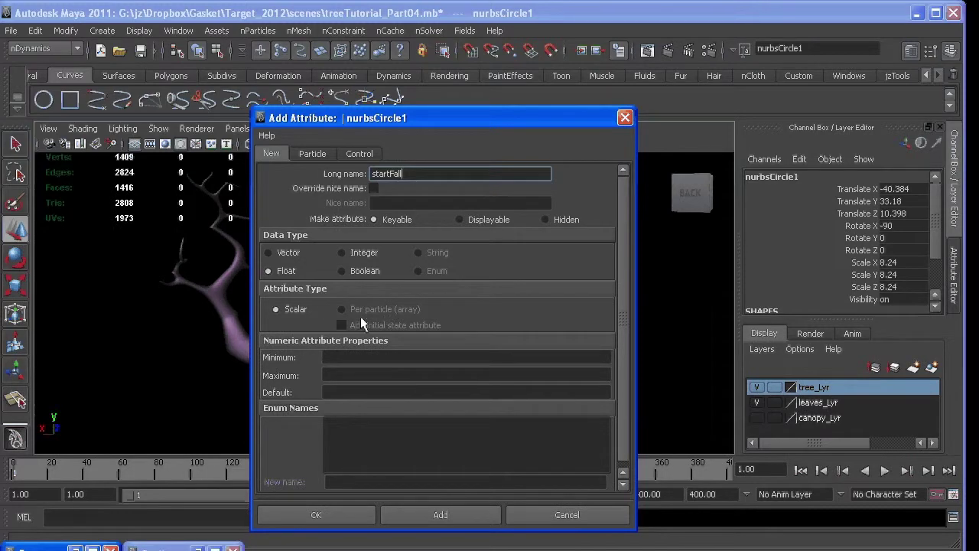
pyautogui.click(337, 516)
# Enter 120 in nurbsCircle1's Start Fall channel.
pyautogui.scroll(-1, 880, 286)
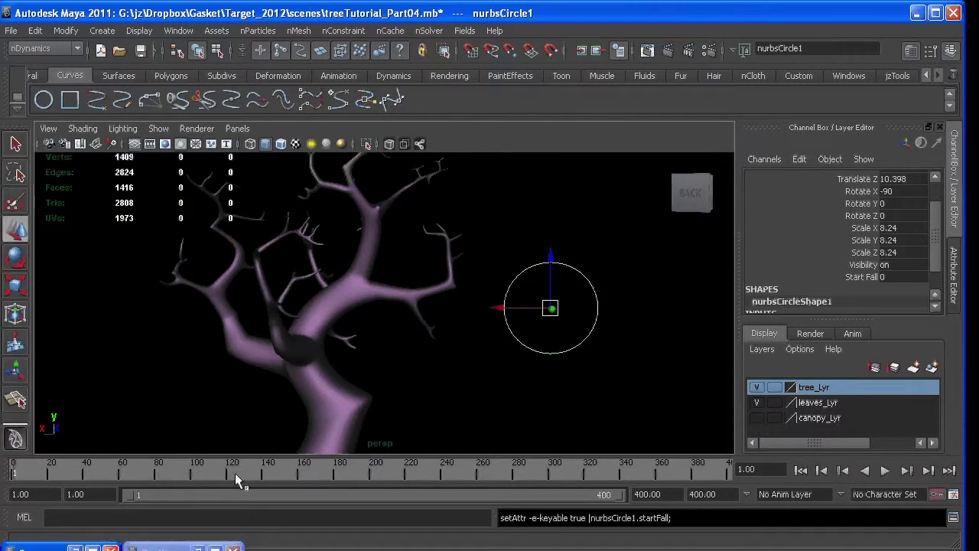
pyautogui.click(887, 277)
pyautogui.write('120')
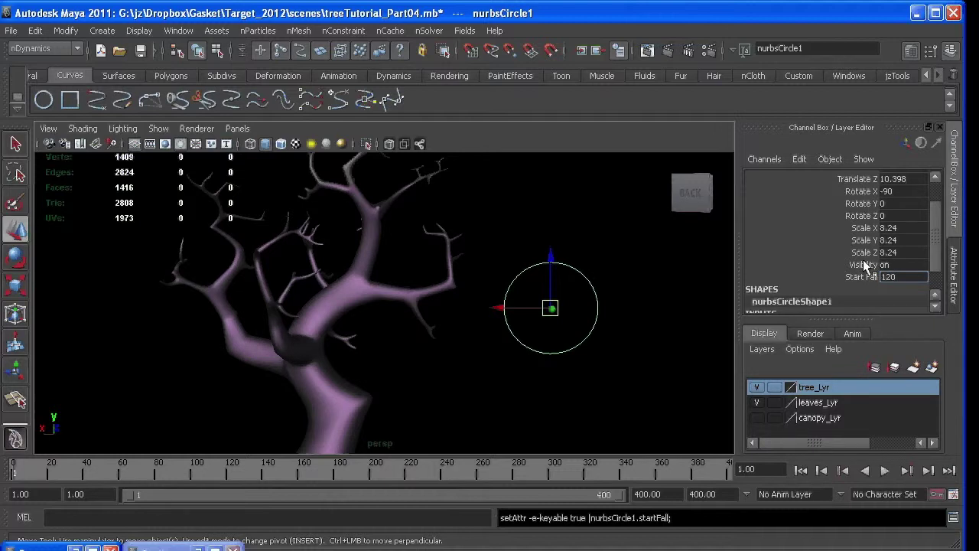
pyautogui.press('Return')
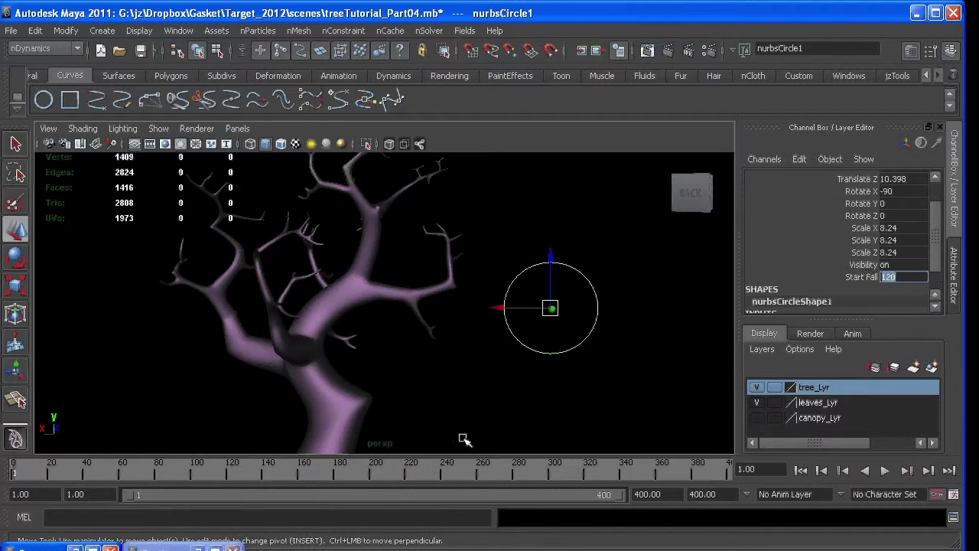
# Load nParticleShape1 into the Expression Editor and switch to Runtime before dynamics.
pyautogui.click(76, 548)
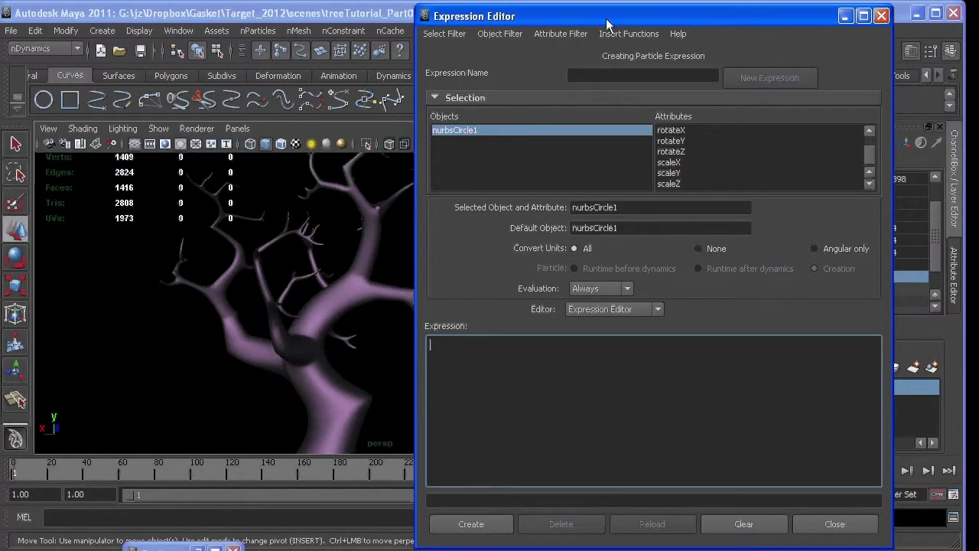
pyautogui.moveTo(606, 25); pyautogui.dragTo(542, 24)
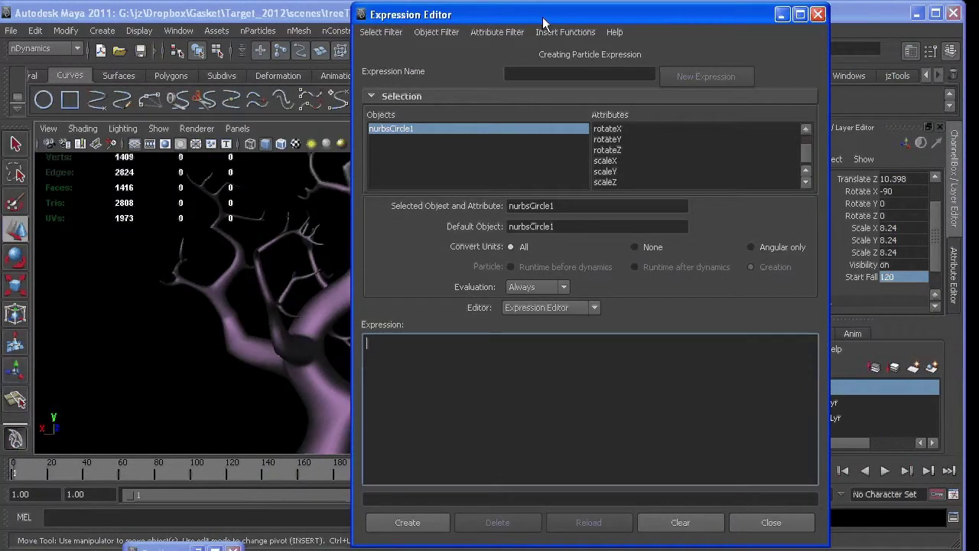
pyautogui.click(215, 548)
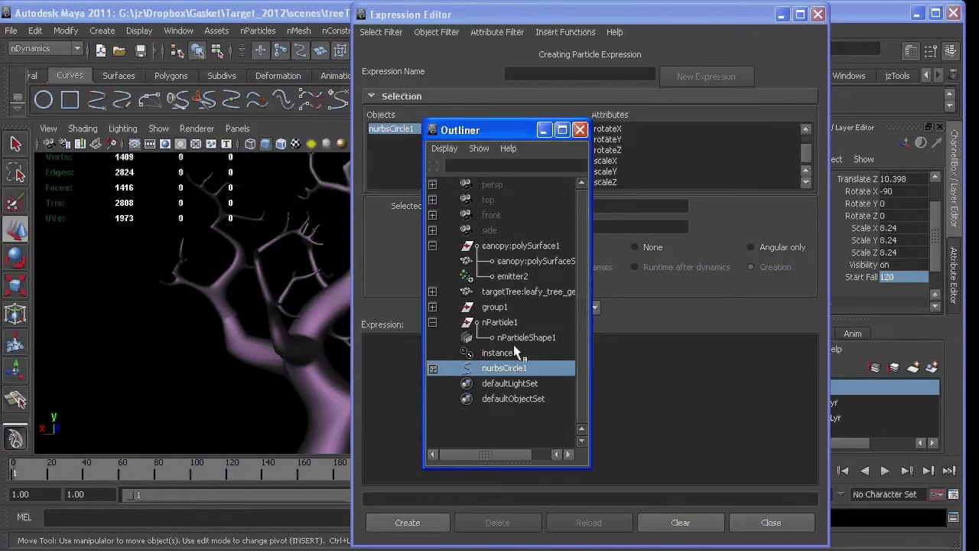
pyautogui.click(525, 338)
pyautogui.click(544, 130)
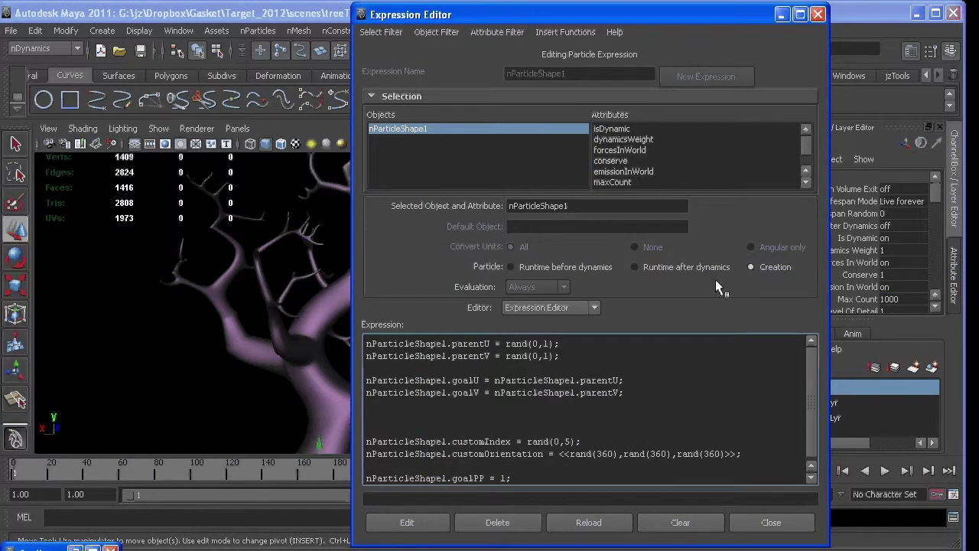
pyautogui.click(552, 265)
pyautogui.click(498, 345)
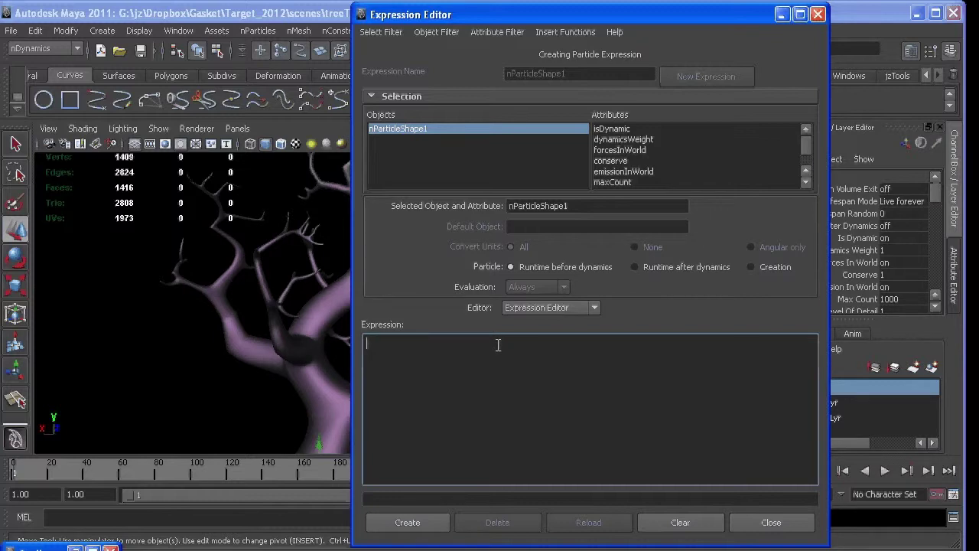
# Type 'if(frame >= nurbsCurve1.startFall){ goalPP = 0; }' and attempt to create it.
pyautogui.write('if(')
pyautogui.write('frame')
pyautogui.write('>')
pyautogui.write('=')
pyautogui.press('BackSpace')
pyautogui.write('=')
pyautogui.moveTo(689, 18); pyautogui.dragTo(568, 11)
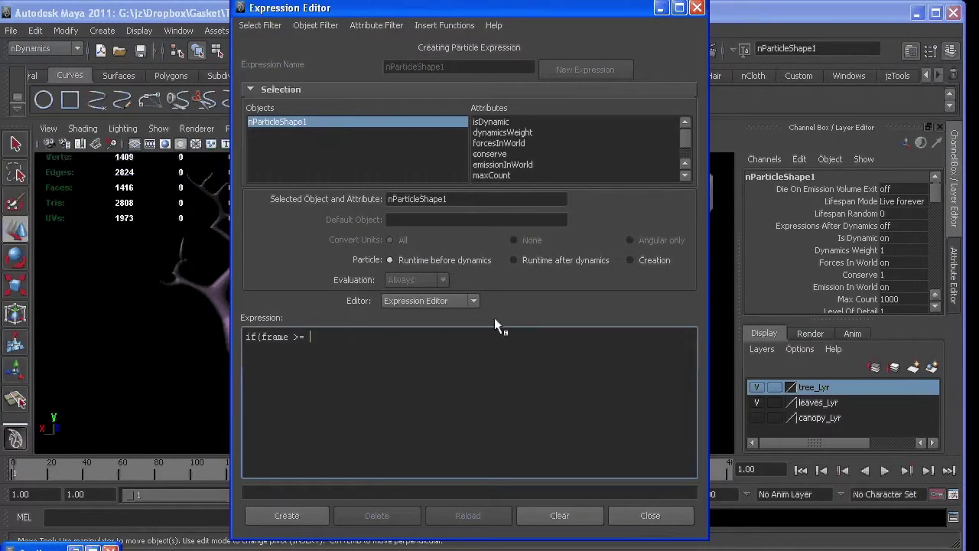
pyautogui.write('nurbsCurve1.startFall){')
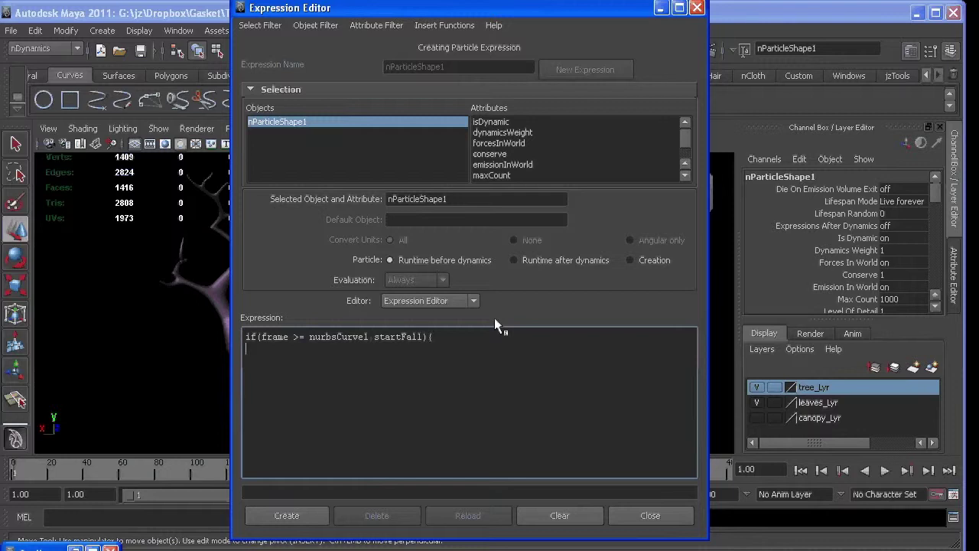
pyautogui.press('Return')
pyautogui.write('}')
pyautogui.write('goa')
pyautogui.write('lPP')
pyautogui.write(' =')
pyautogui.write(' 0;')
pyautogui.click(292, 515)
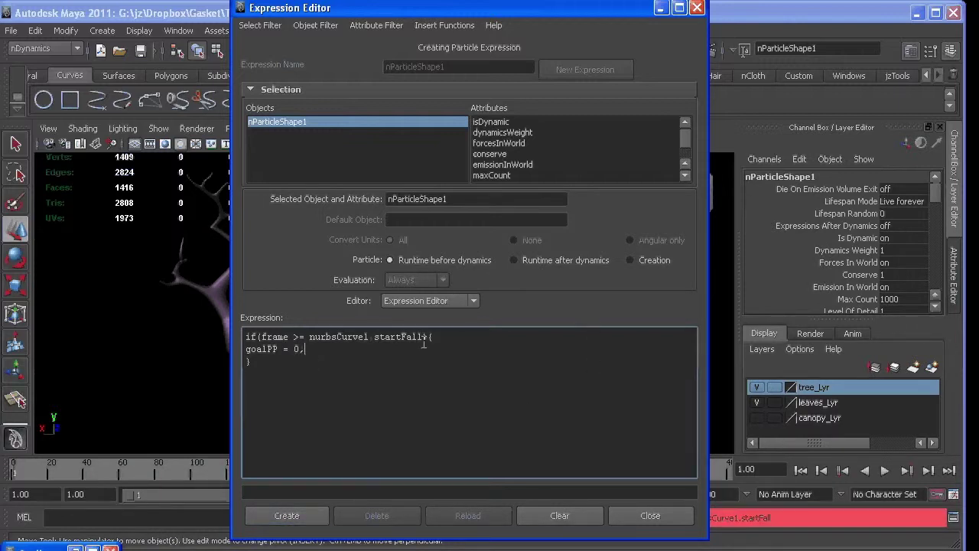
# Rename the attribute reference to fallStart, retry Create, and open the Outliner.
pyautogui.moveTo(424, 337); pyautogui.dragTo(376, 339)
pyautogui.write('fallStart')
pyautogui.click(287, 517)
pyautogui.press('o')
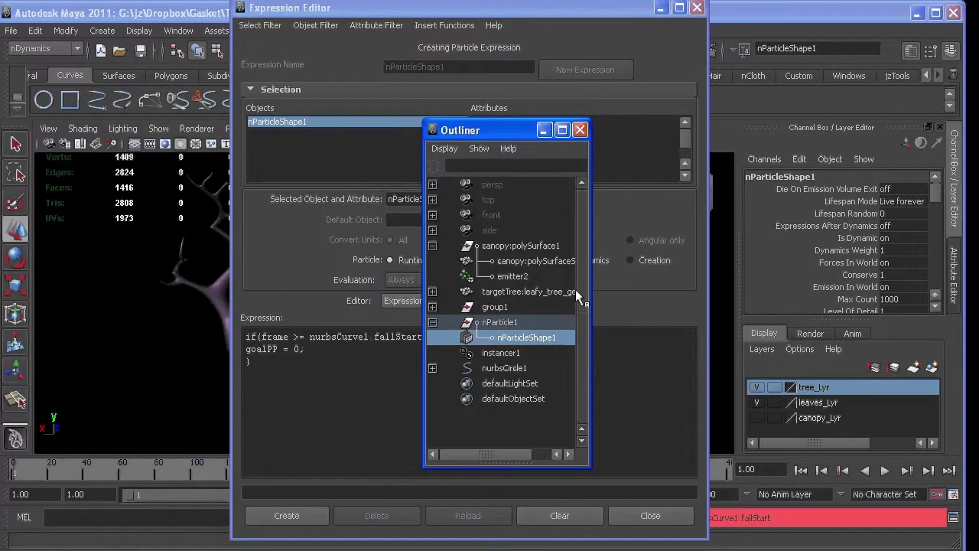
# Check nurbsCircle1's Start Fall of 120, then load nParticleShape1 into the Expression Editor.
pyautogui.click(502, 371)
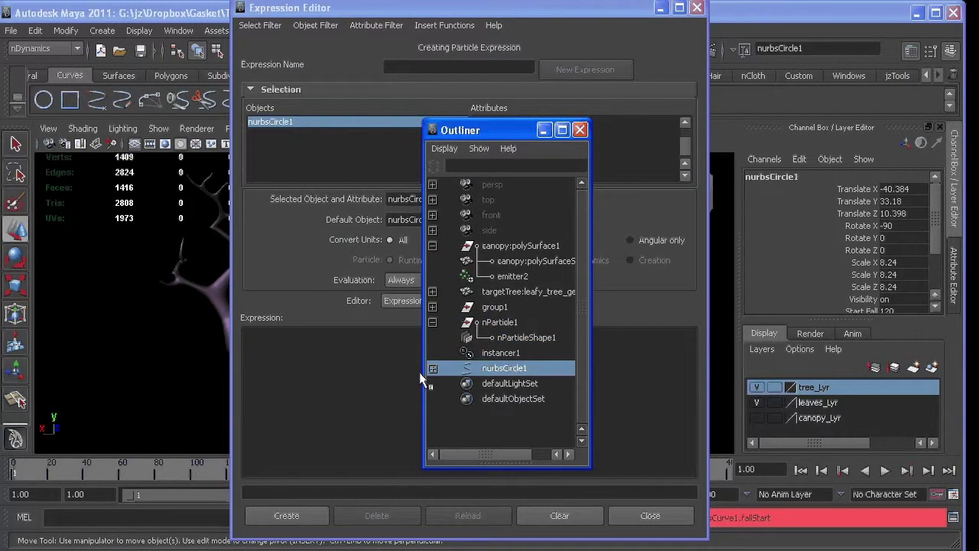
pyautogui.click(433, 368)
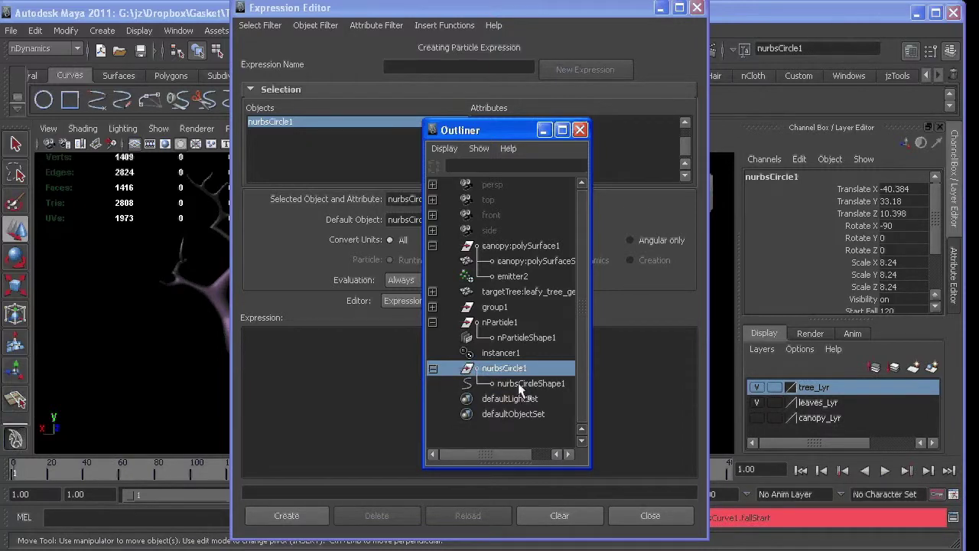
pyautogui.click(519, 383)
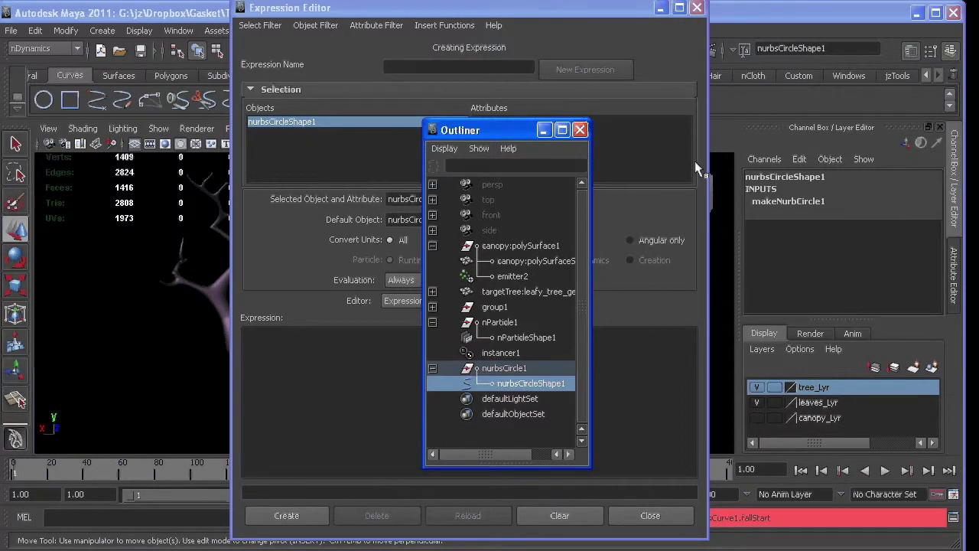
pyautogui.click(505, 369)
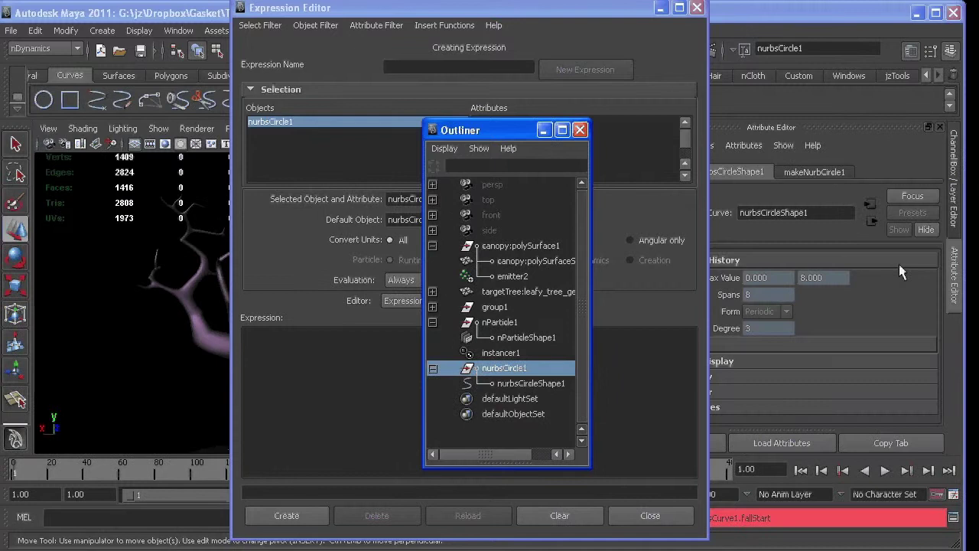
pyautogui.scroll(-2, 862, 269)
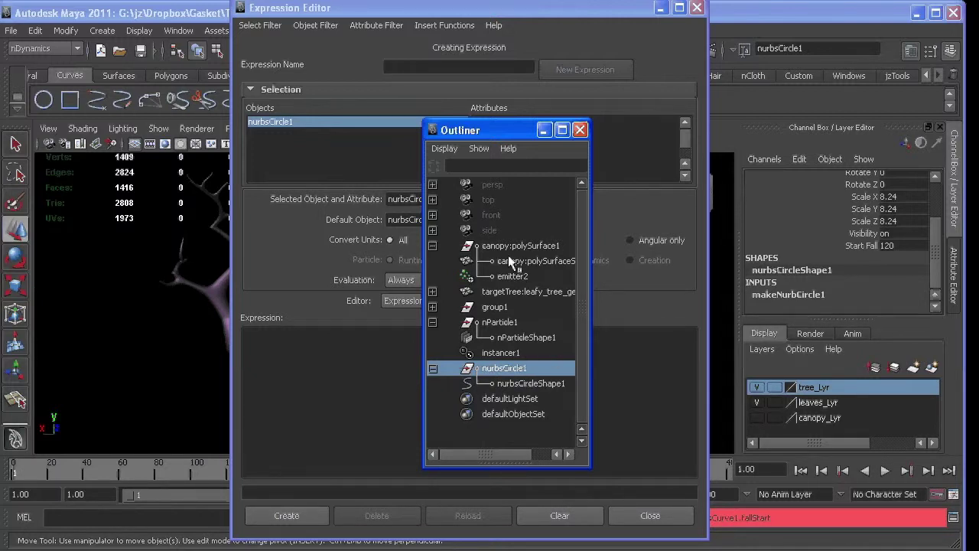
pyautogui.click(509, 338)
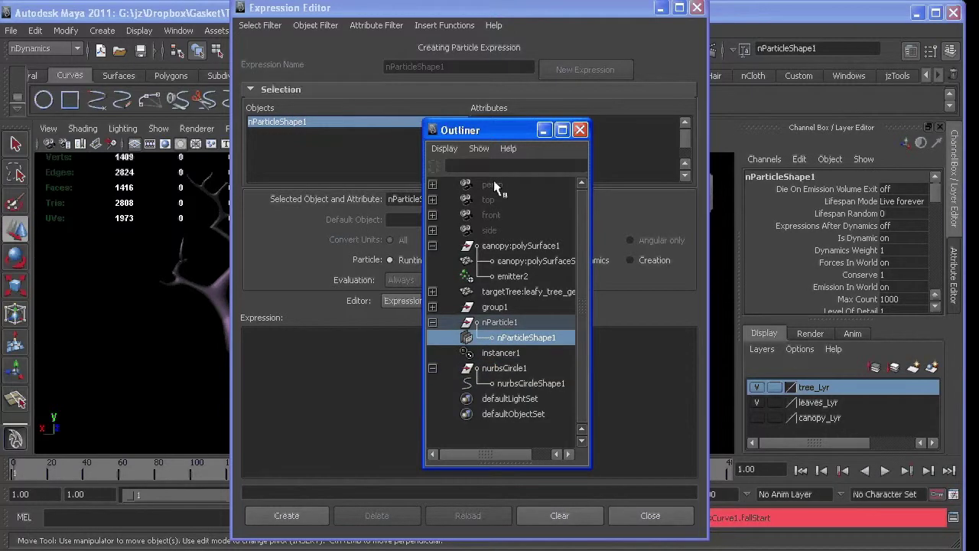
pyautogui.moveTo(489, 130); pyautogui.dragTo(785, 100)
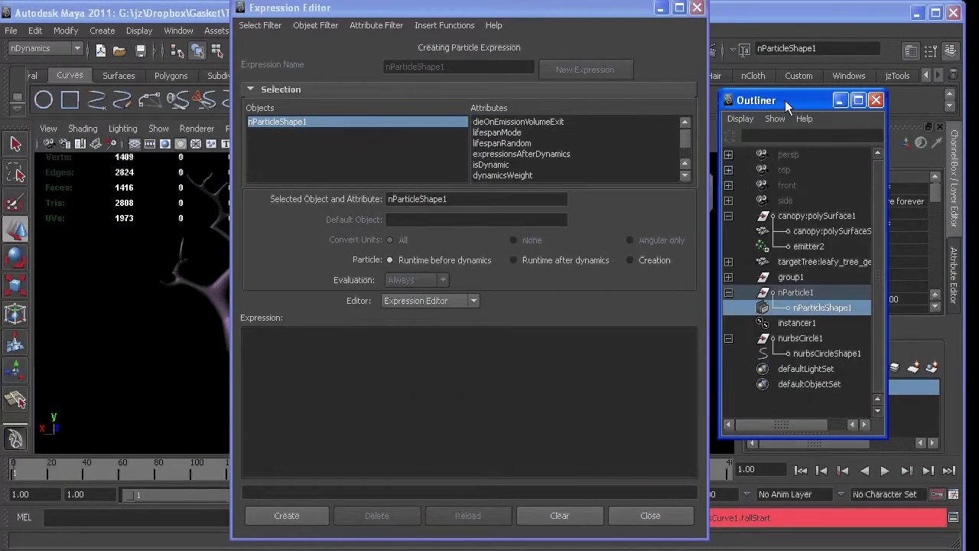
pyautogui.click(445, 350)
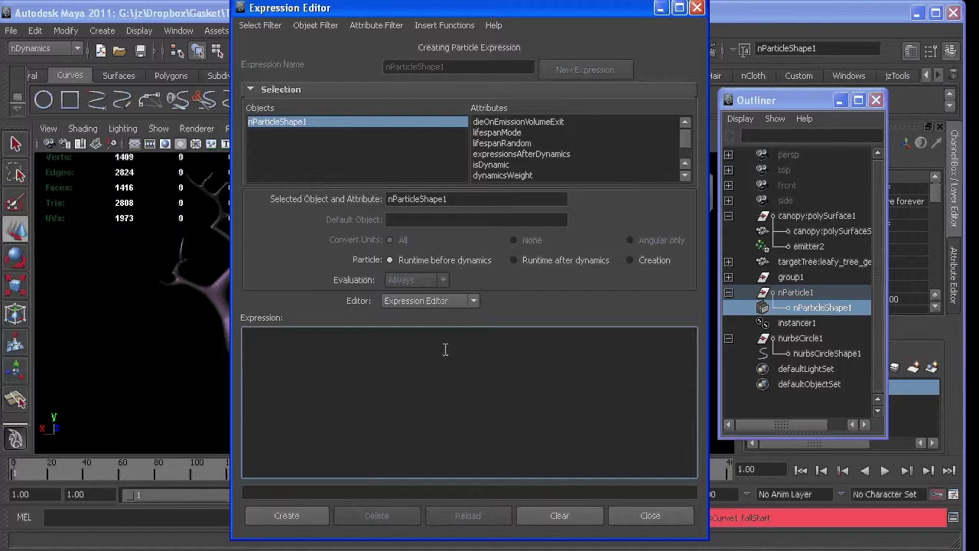
# Enter 'if(frame >= nurbsCircle1.startFall){ goalPP = 0; }' and create the expression.
pyautogui.write('if(frame >= nurbsCircle')
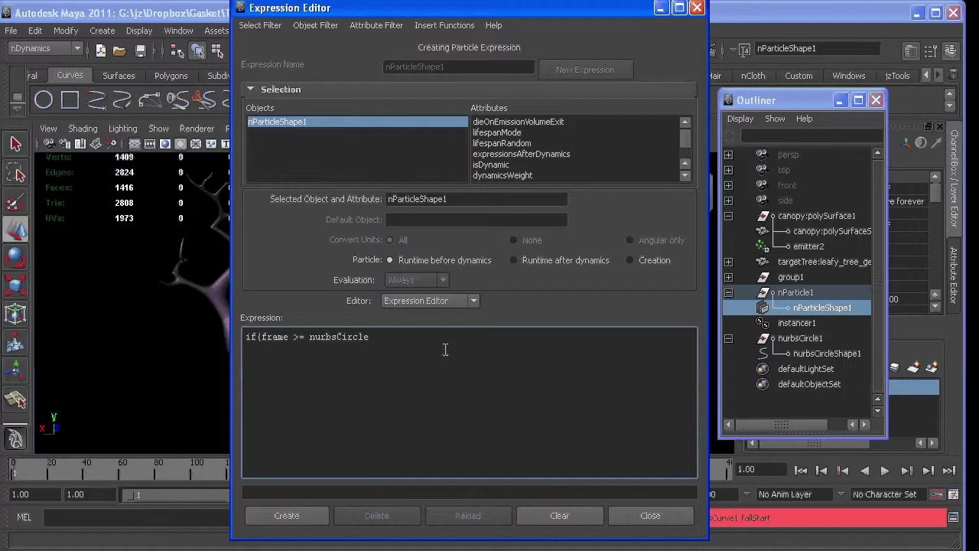
pyautogui.write('1.startFall){')
pyautogui.press('Return')
pyautogui.press('Return')
pyautogui.write('}')
pyautogui.write('goalPP')
pyautogui.write('=')
pyautogui.write('0')
pyautogui.write(';')
pyautogui.press('Left')
pyautogui.press('Left')
pyautogui.press('Left')
pyautogui.press('Left')
pyautogui.click(287, 516)
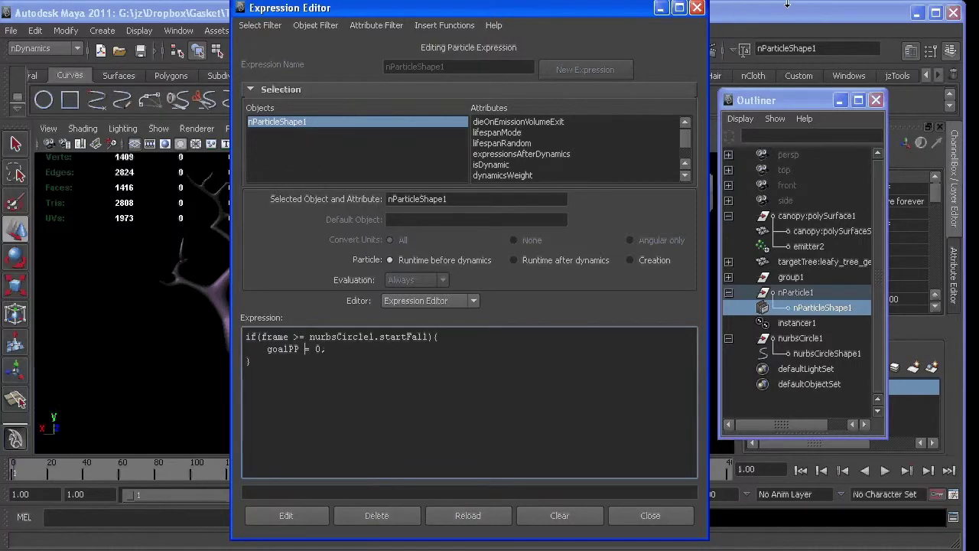
# Close the Expression Editor, select the control circle, and test-play the leaf simulation before rewinding.
pyautogui.click(697, 8)
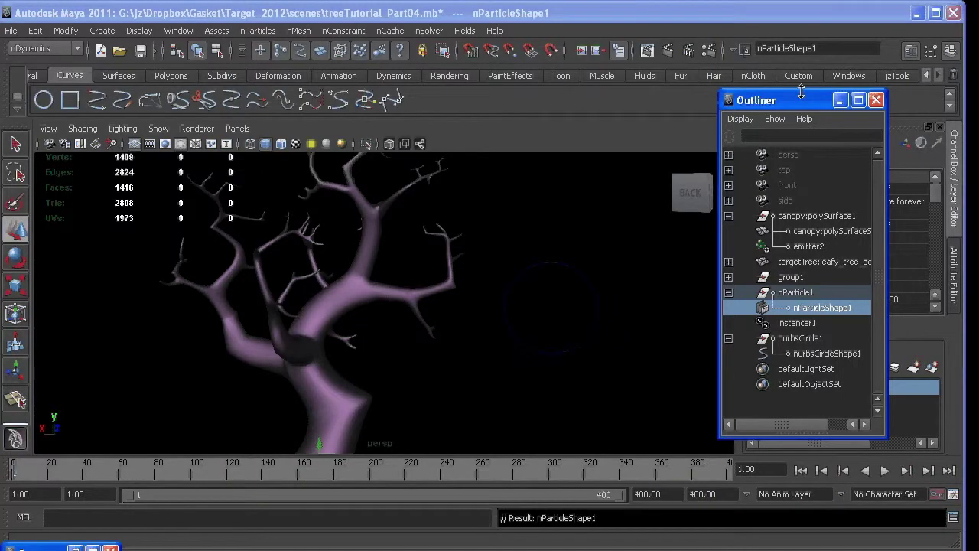
pyautogui.click(841, 100)
pyautogui.click(597, 300)
pyautogui.scroll(-3, 841, 284)
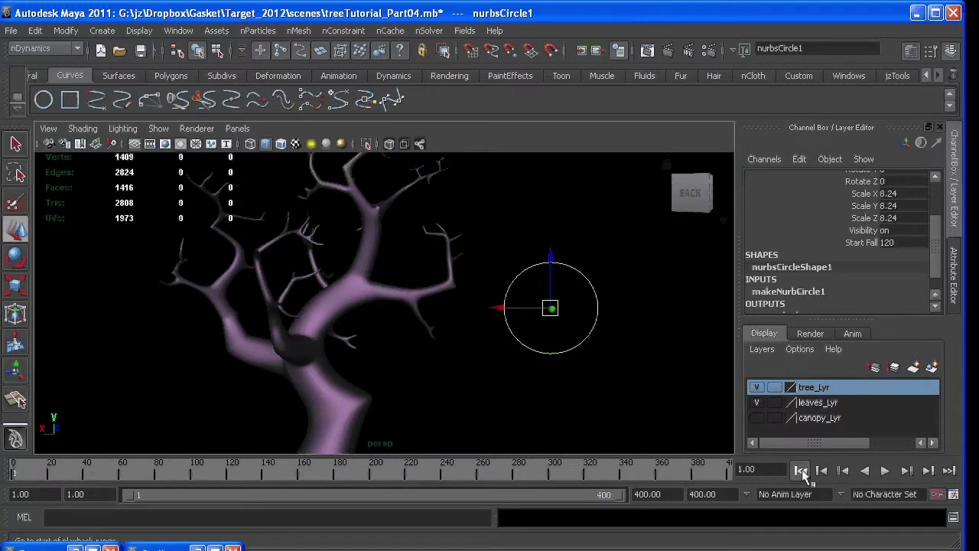
pyautogui.click(885, 470)
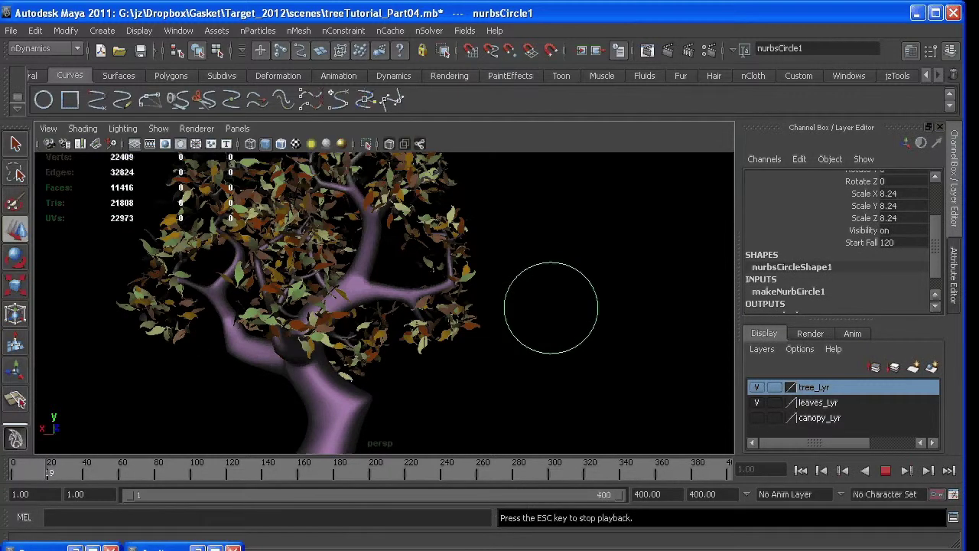
pyautogui.click(885, 470)
pyautogui.click(801, 470)
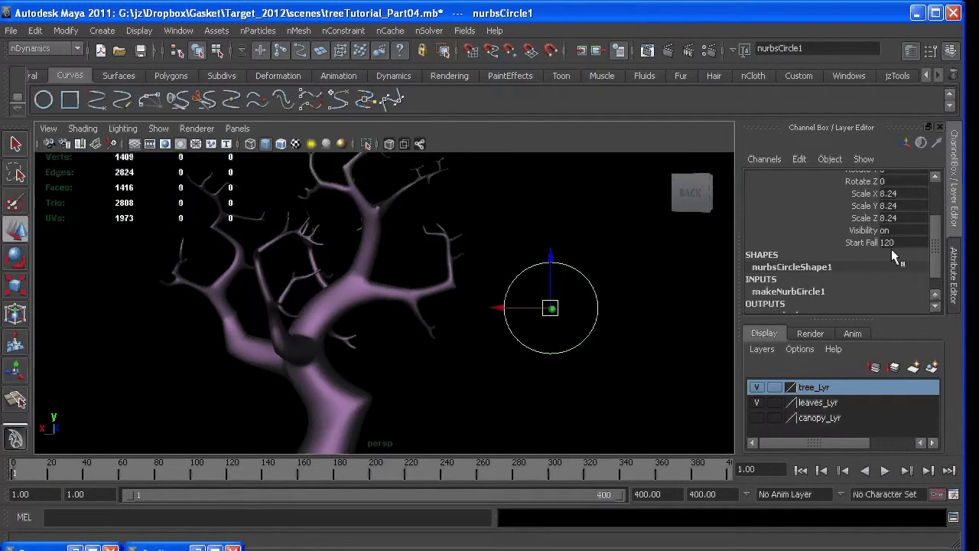
# Change the circle's Start Fall from 120 to 20 and play the simulation again.
pyautogui.doubleClick(892, 245)
pyautogui.write('20')
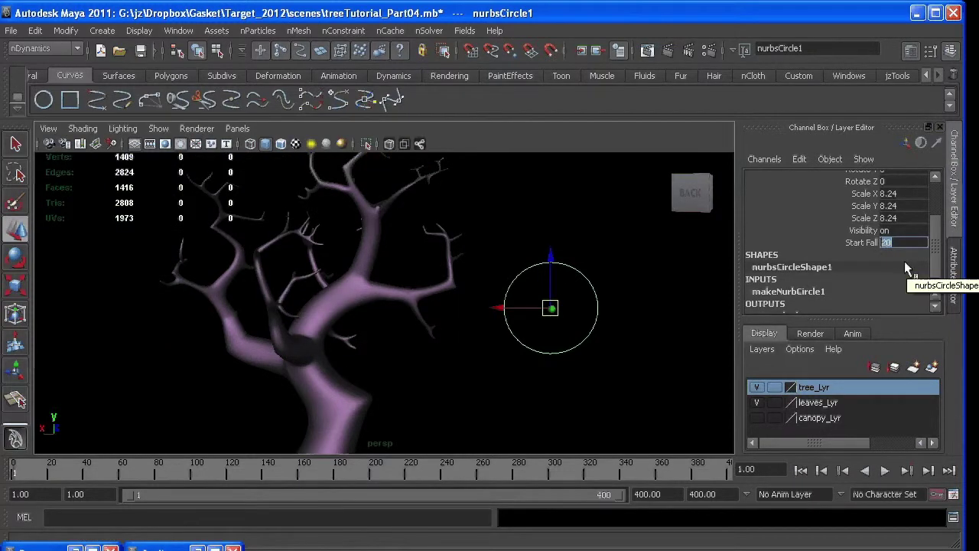
pyautogui.click(885, 471)
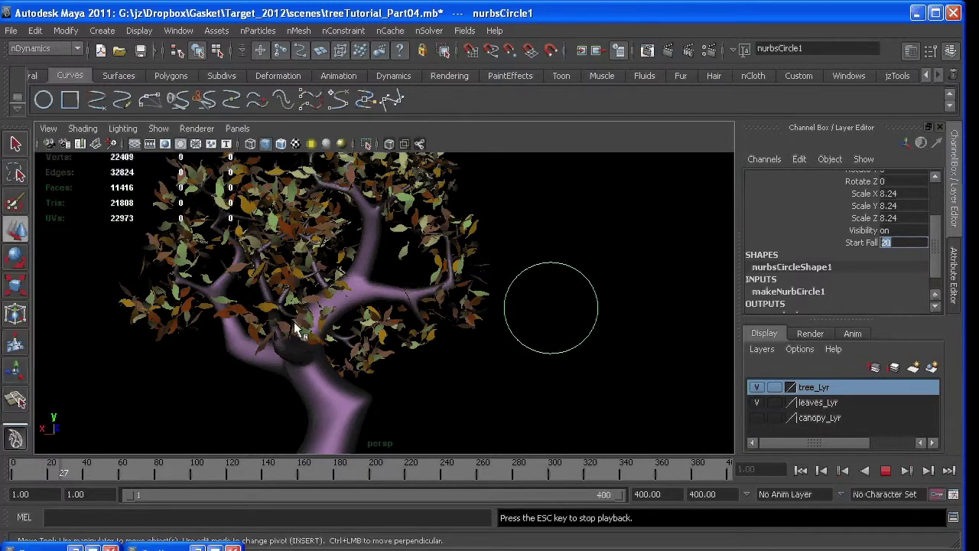
pyautogui.press('Escape')
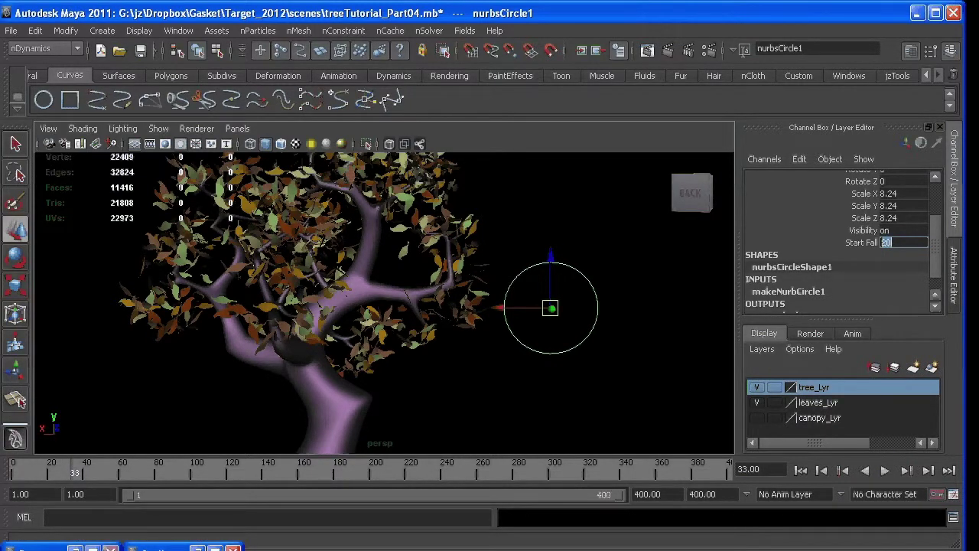
# Select nParticleShape1 in the Outliner and bring up its nucleus1 attributes.
pyautogui.click(16, 399)
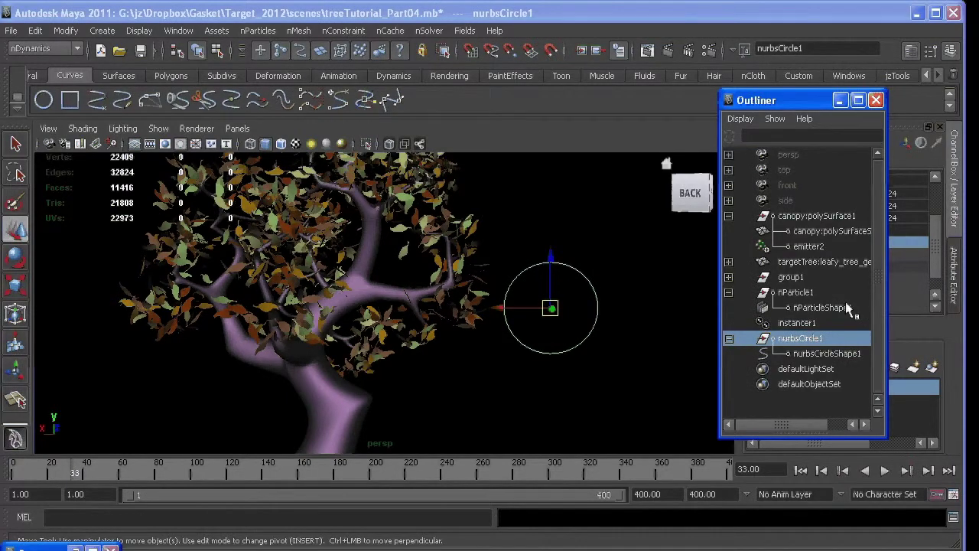
pyautogui.click(822, 307)
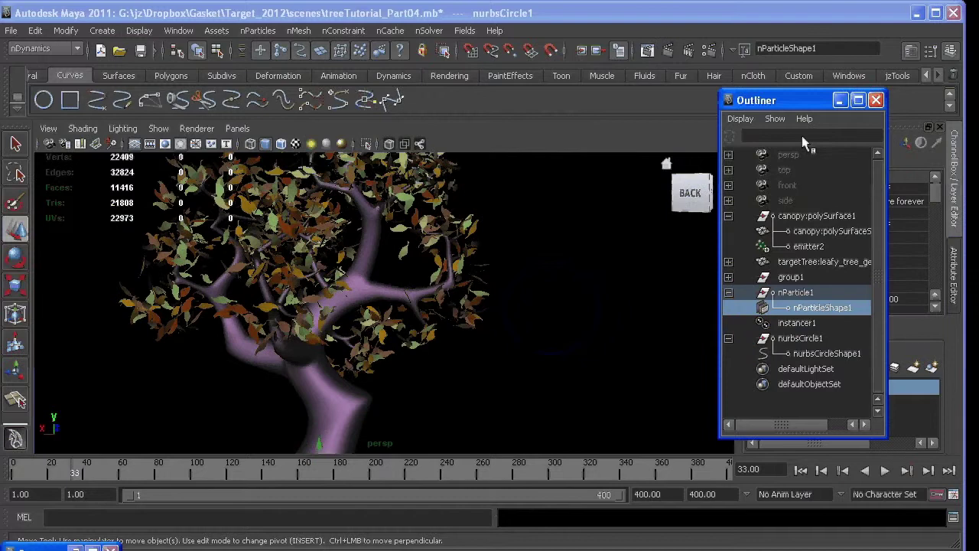
pyautogui.moveTo(811, 100); pyautogui.dragTo(533, 152)
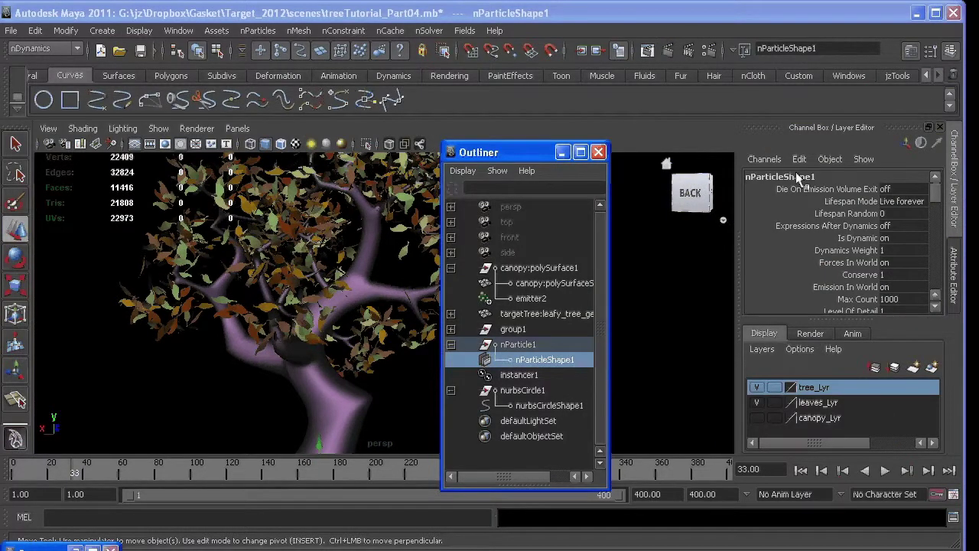
pyautogui.hotkey('ctrl', 'a')
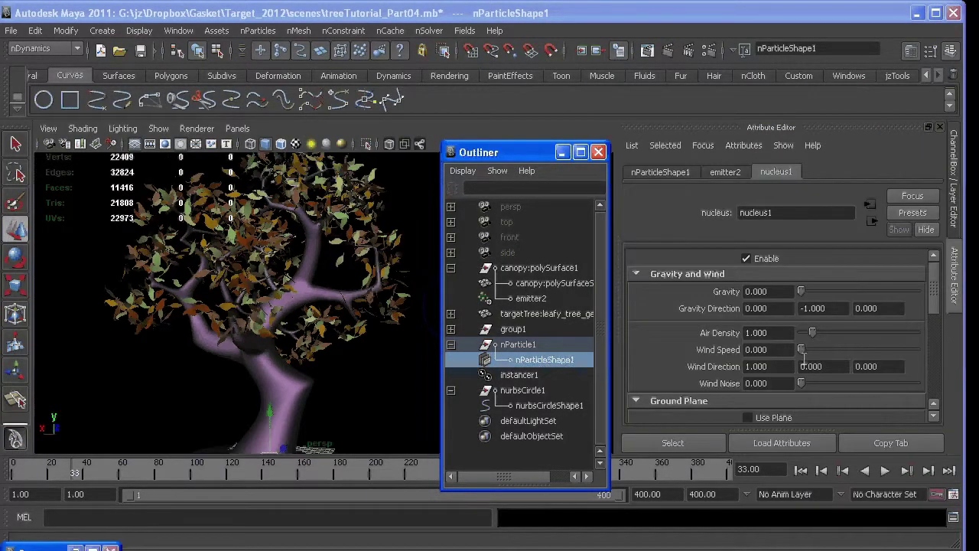
# Set nucleus1 Gravity to 9.8 and replay the leaf simulation from frame 1.
pyautogui.moveTo(809, 294); pyautogui.dragTo(705, 289)
pyautogui.write('9.8')
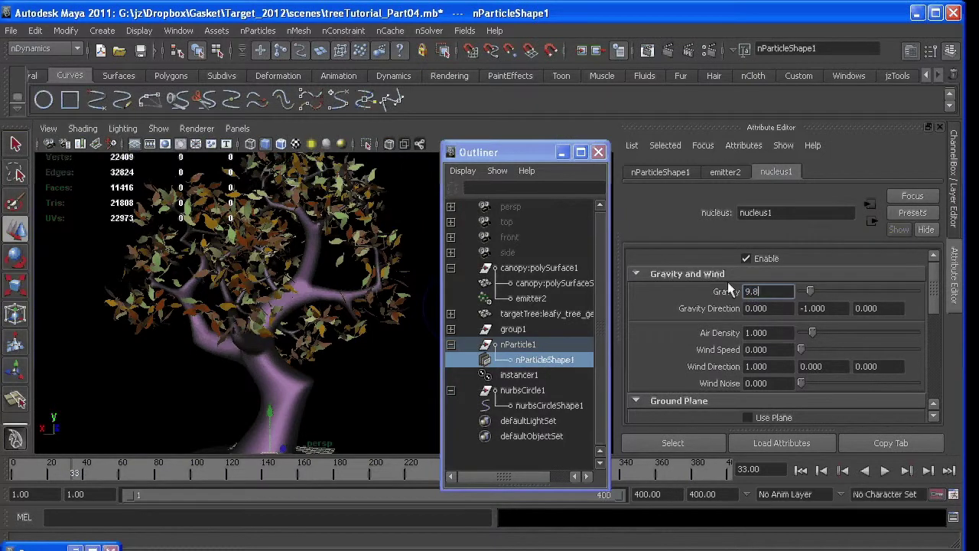
pyautogui.press('Return')
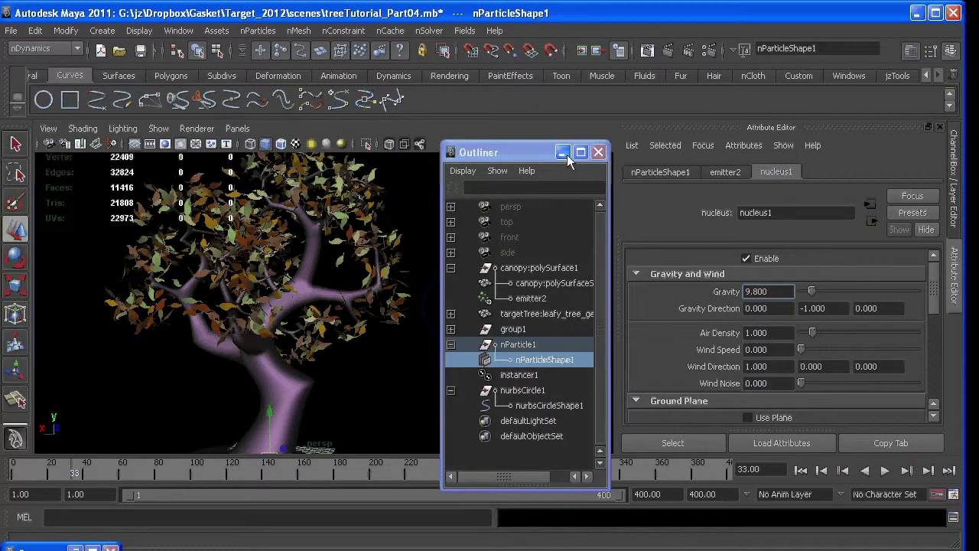
pyautogui.click(567, 155)
pyautogui.click(800, 469)
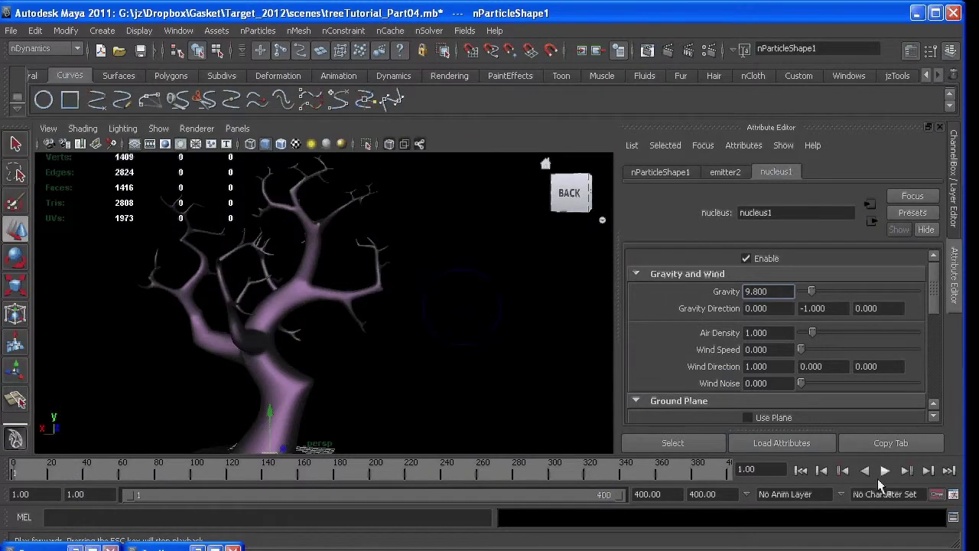
pyautogui.click(884, 471)
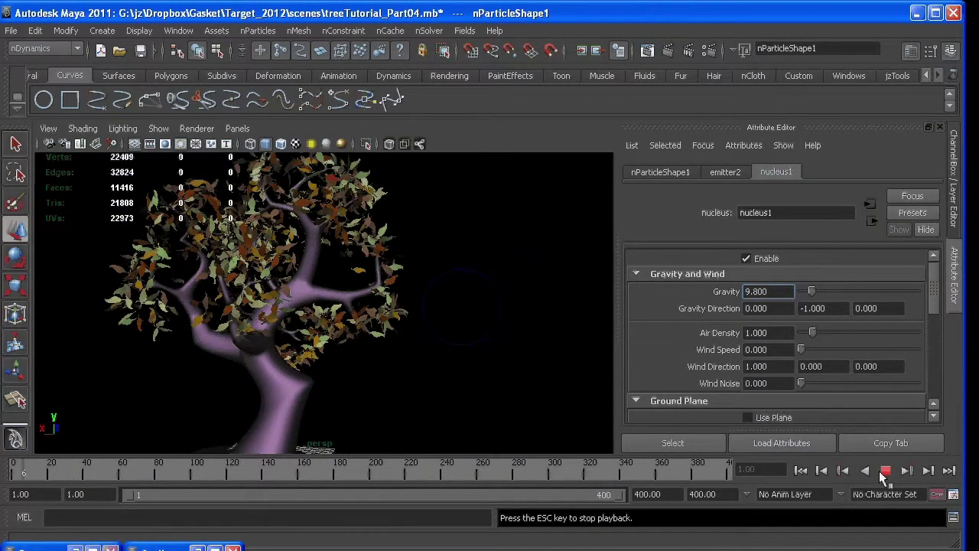